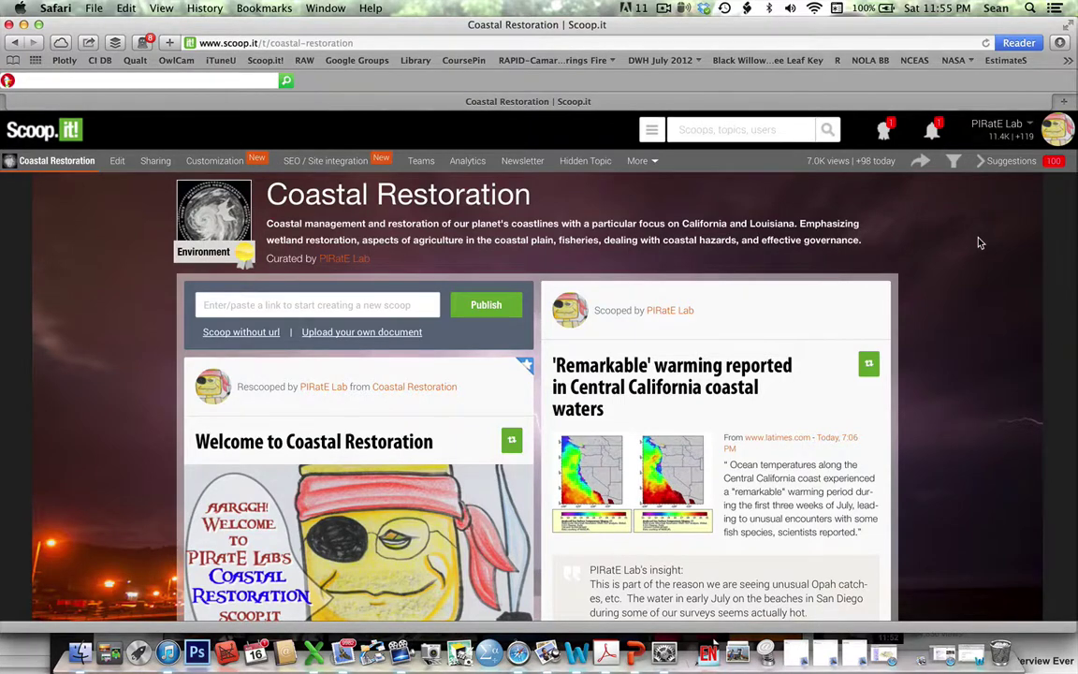
Step: Scroll down the Coastal Restoration page to the Charting (coastal) culture post
scroll(973, 309, down, 2)
scroll(973, 310, up, 2)
scroll(973, 310, down, 5)
scroll(974, 309, up, 3)
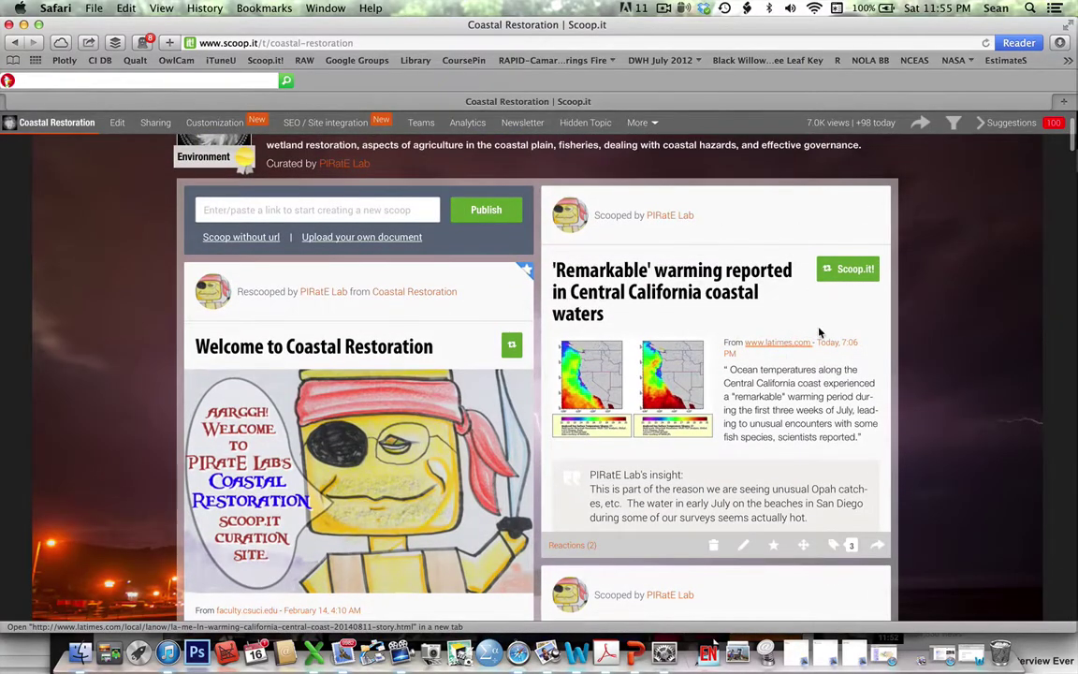
scroll(918, 316, down, 15)
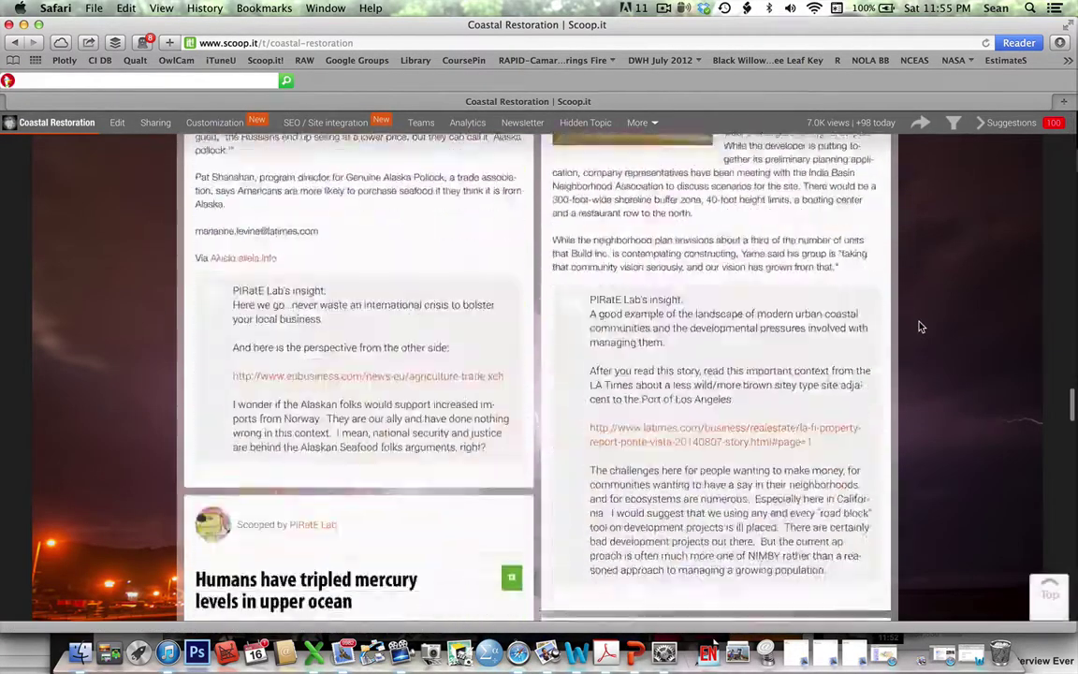
scroll(920, 329, down, 20)
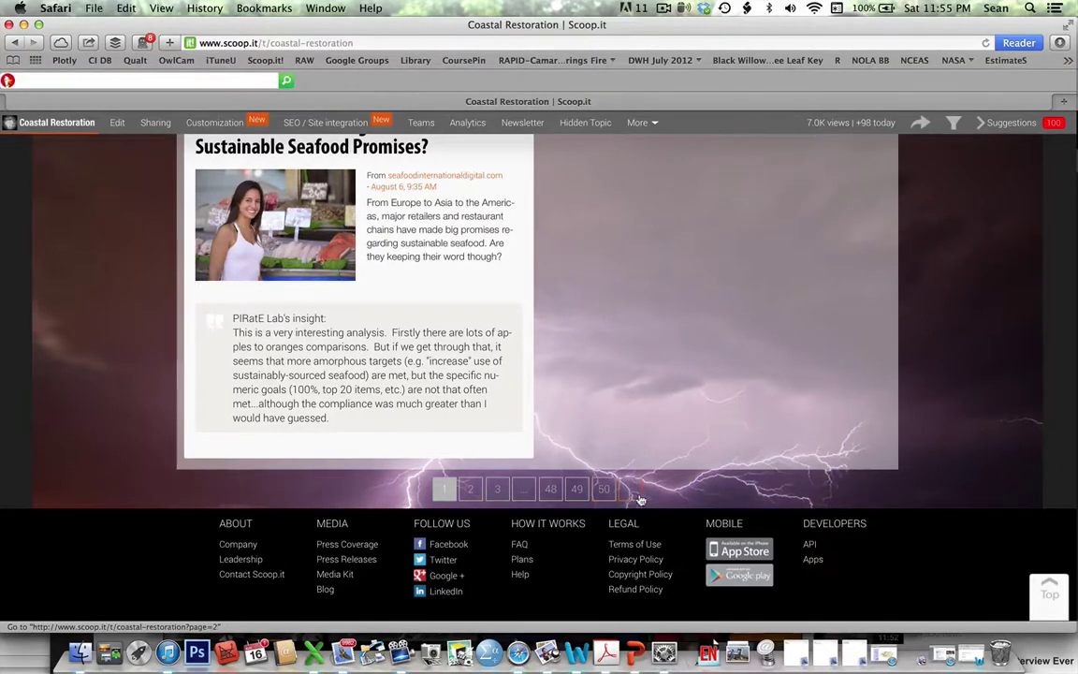
scroll(791, 482, up, 5)
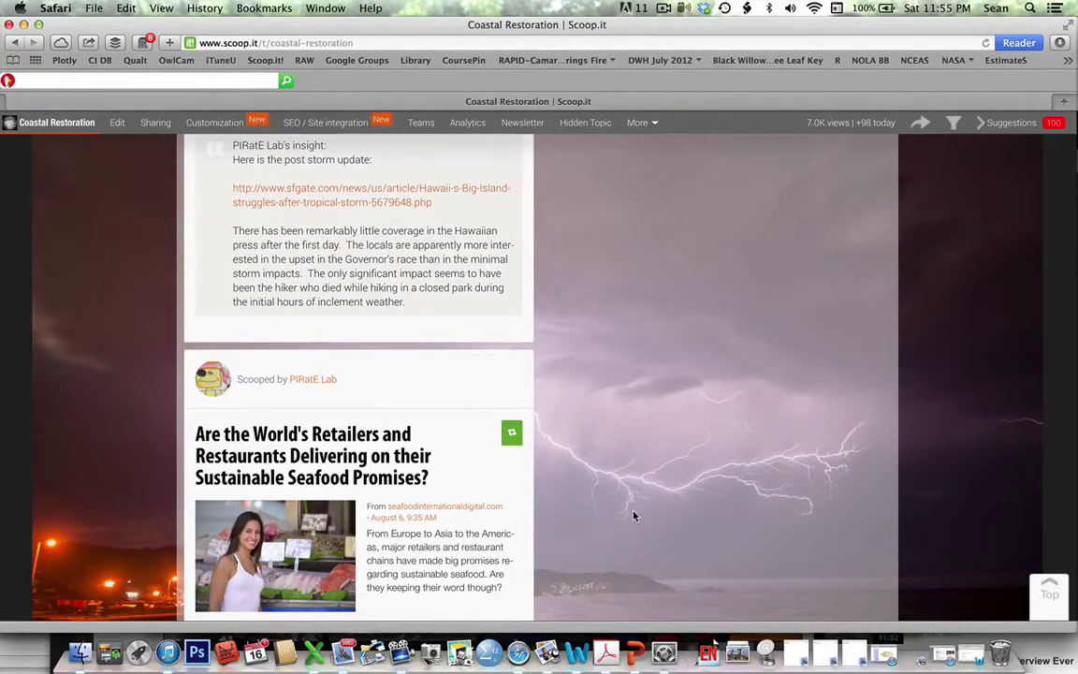
scroll(633, 516, down, 10)
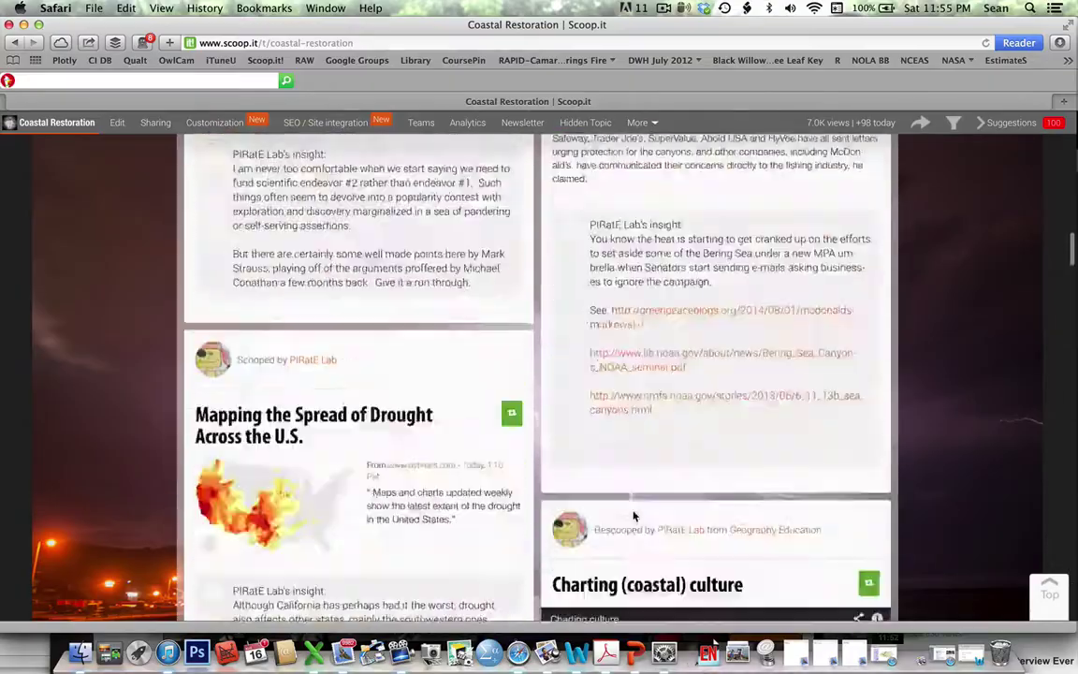
scroll(633, 516, up, 15)
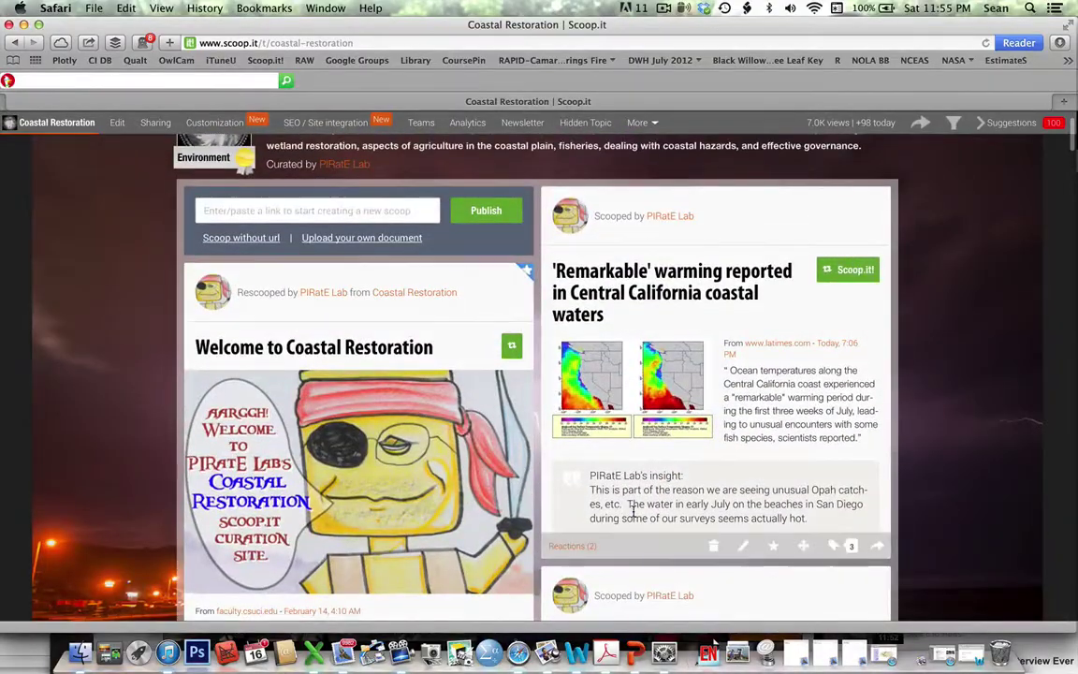
scroll(633, 516, up, 2)
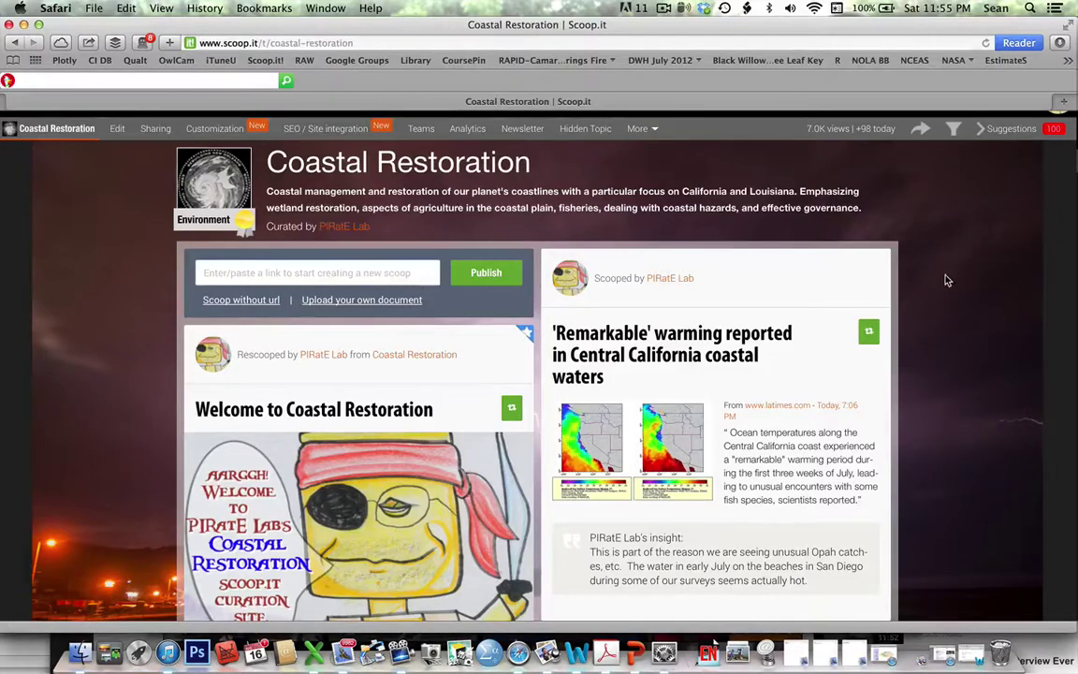
scroll(945, 280, up, 2)
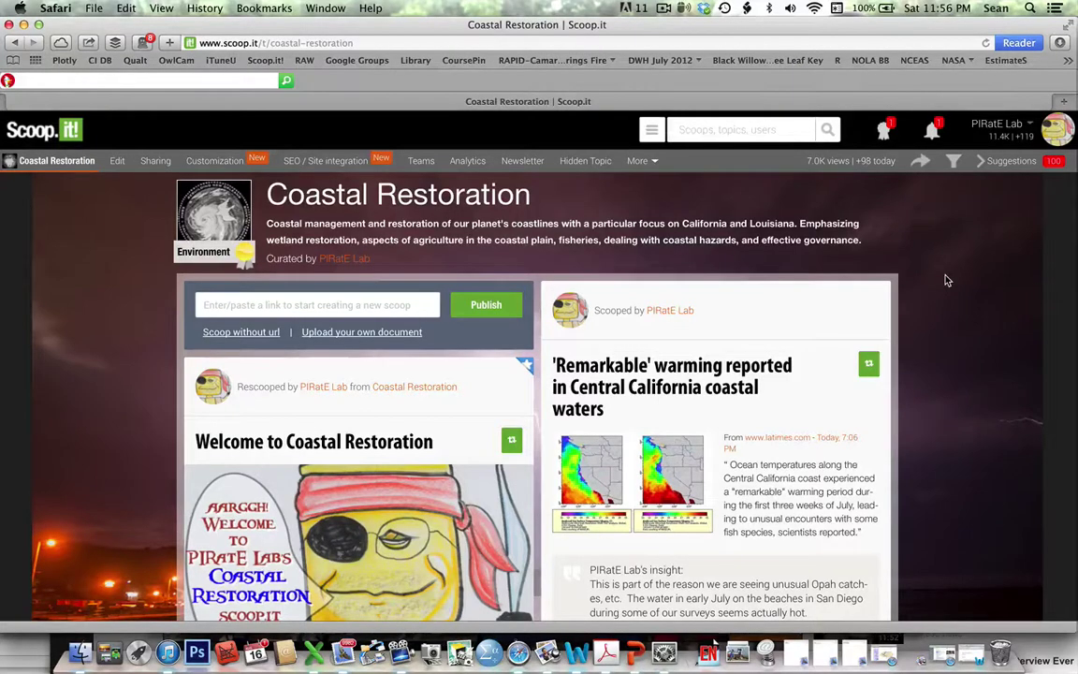
scroll(946, 281, down, 3)
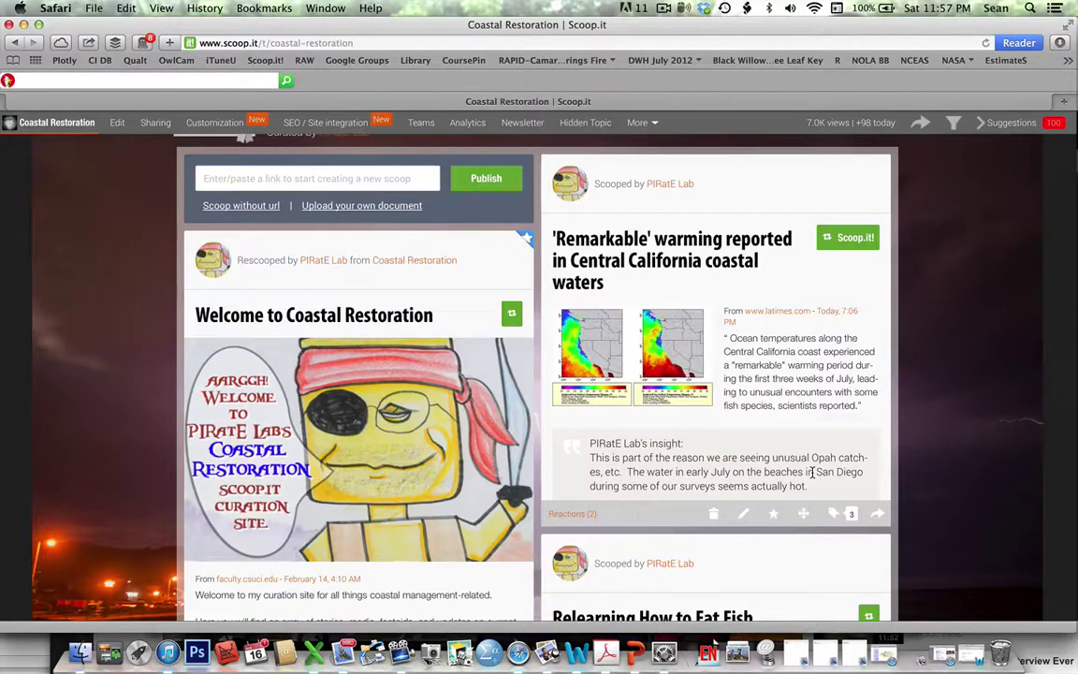
scroll(812, 472, down, 20)
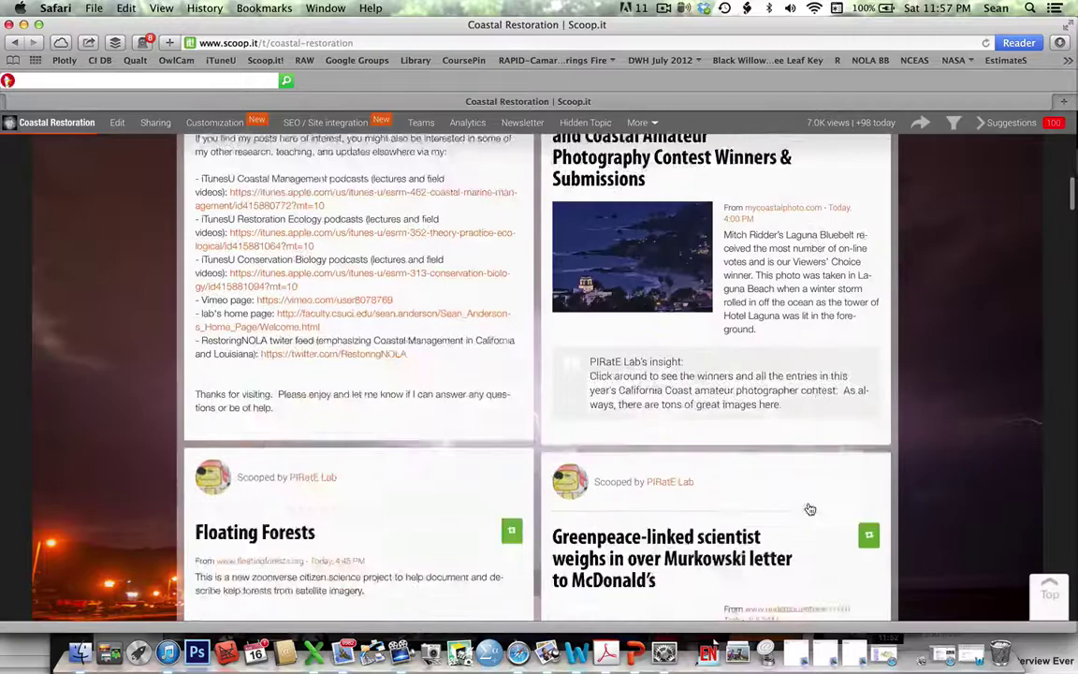
scroll(810, 508, up, 10)
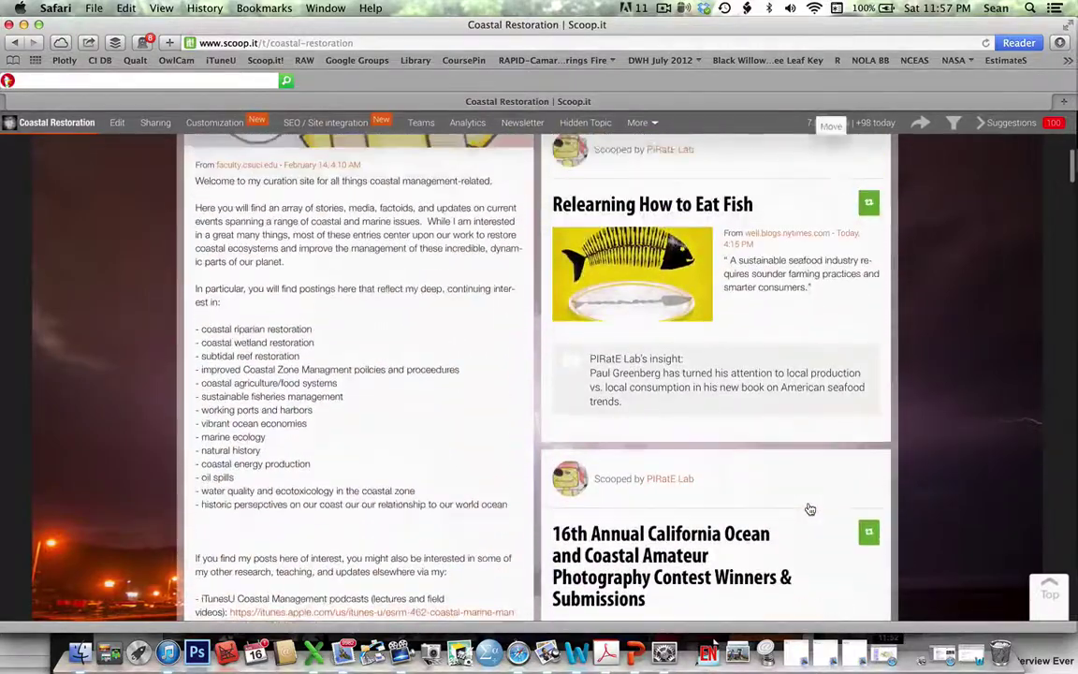
scroll(811, 508, down, 9)
scroll(811, 509, down, 10)
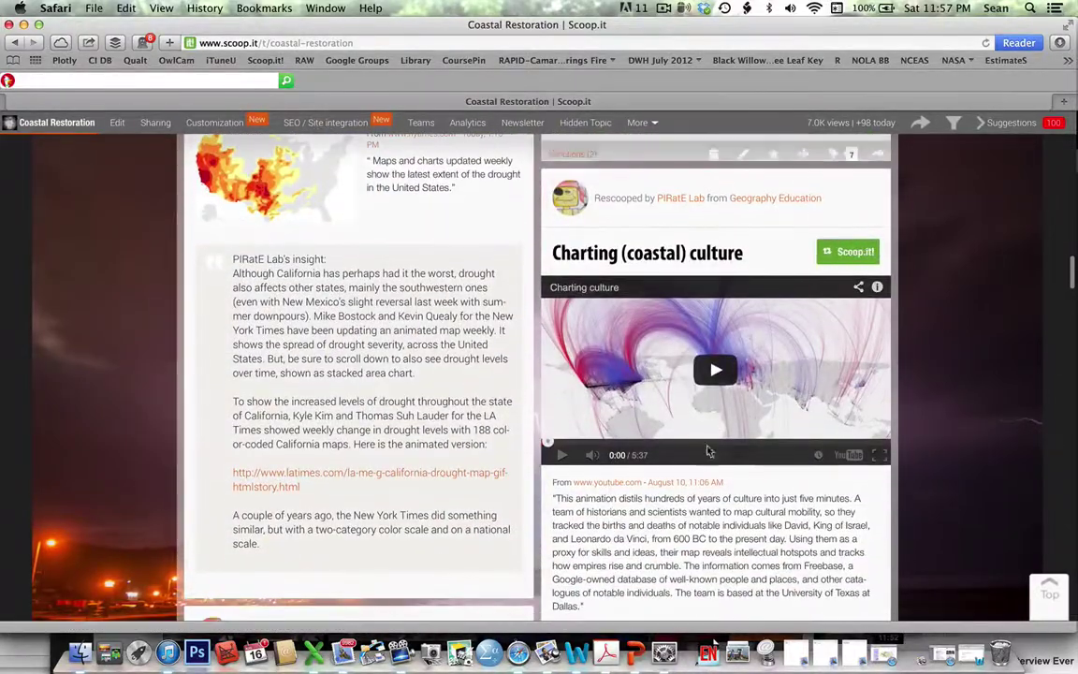
Step: Play the Charting (coastal) culture video briefly, pause it, and return to the page top
click(716, 374)
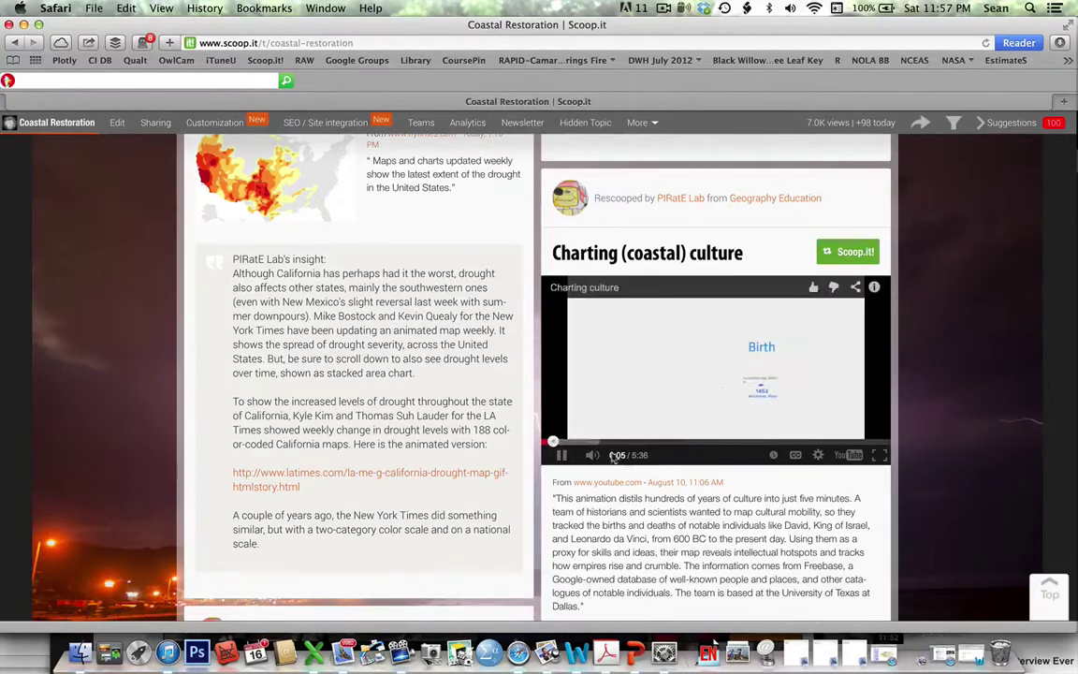
click(560, 455)
scroll(722, 459, up, 10)
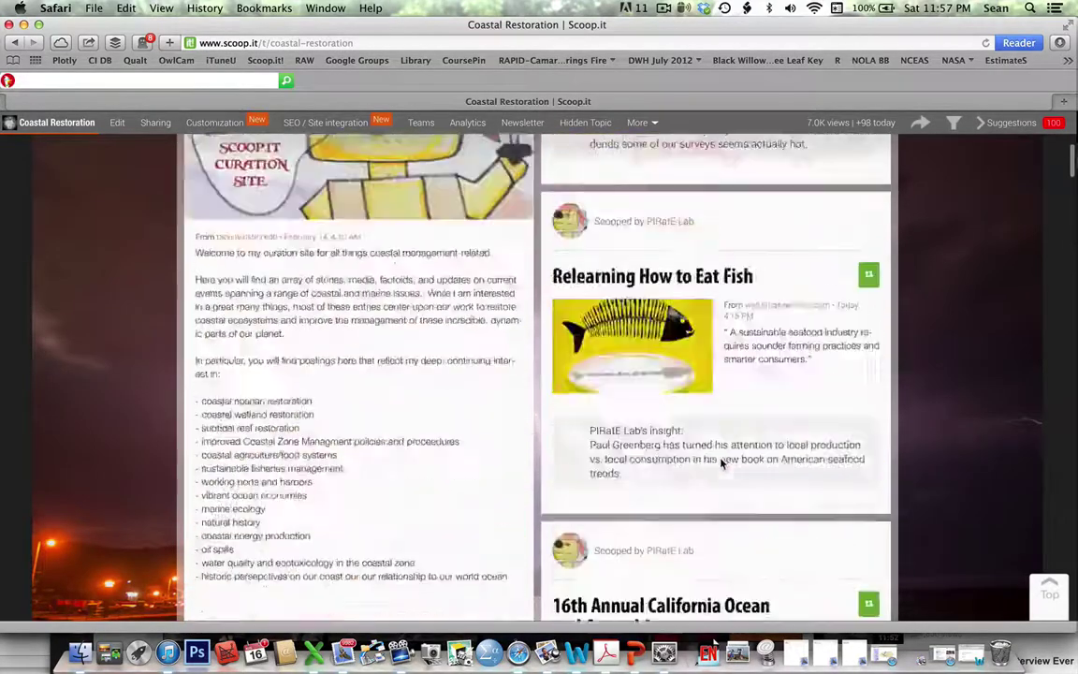
scroll(720, 462, up, 5)
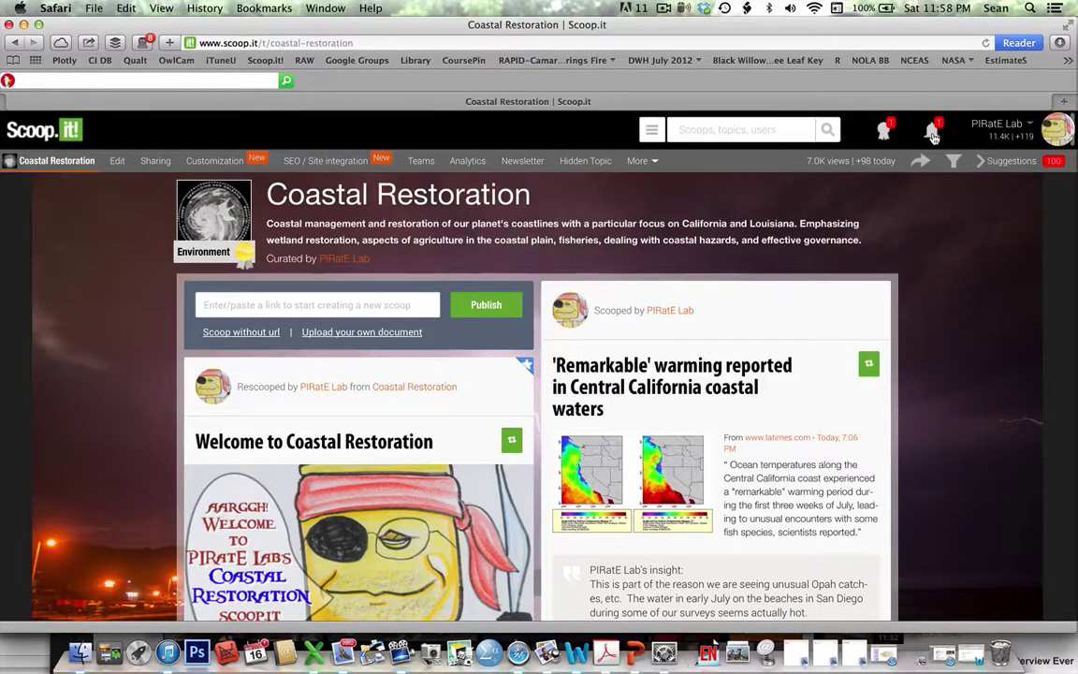
Step: Reload the topic page so the new SFGate beach towns scoop appears at the top
click(986, 43)
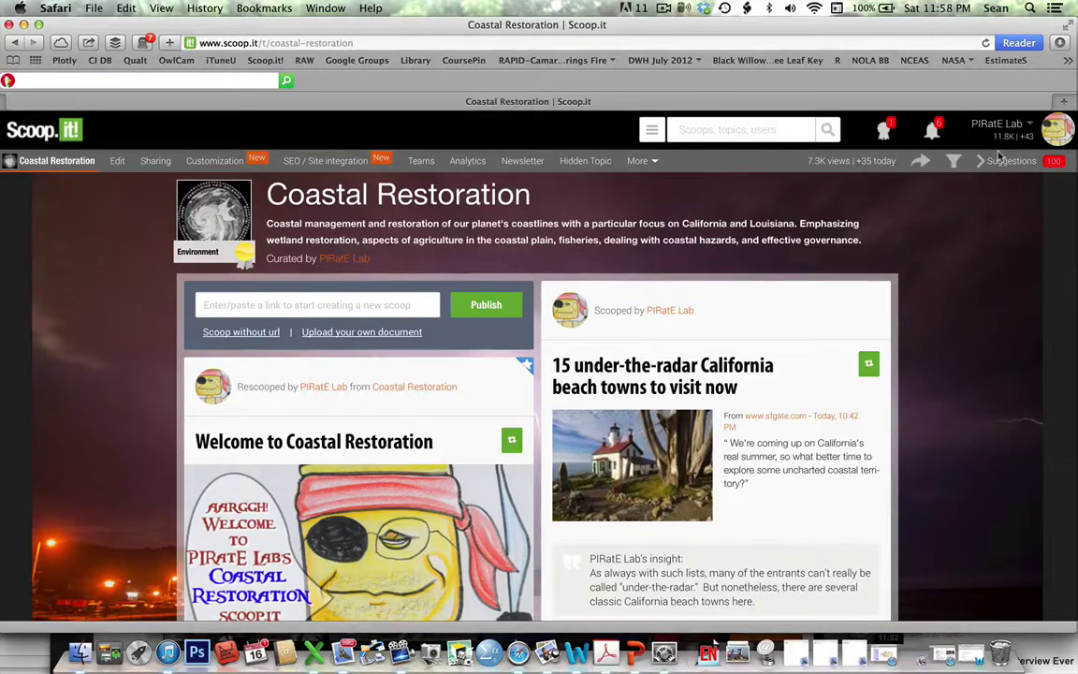
mouse_move(1008, 142)
click(872, 164)
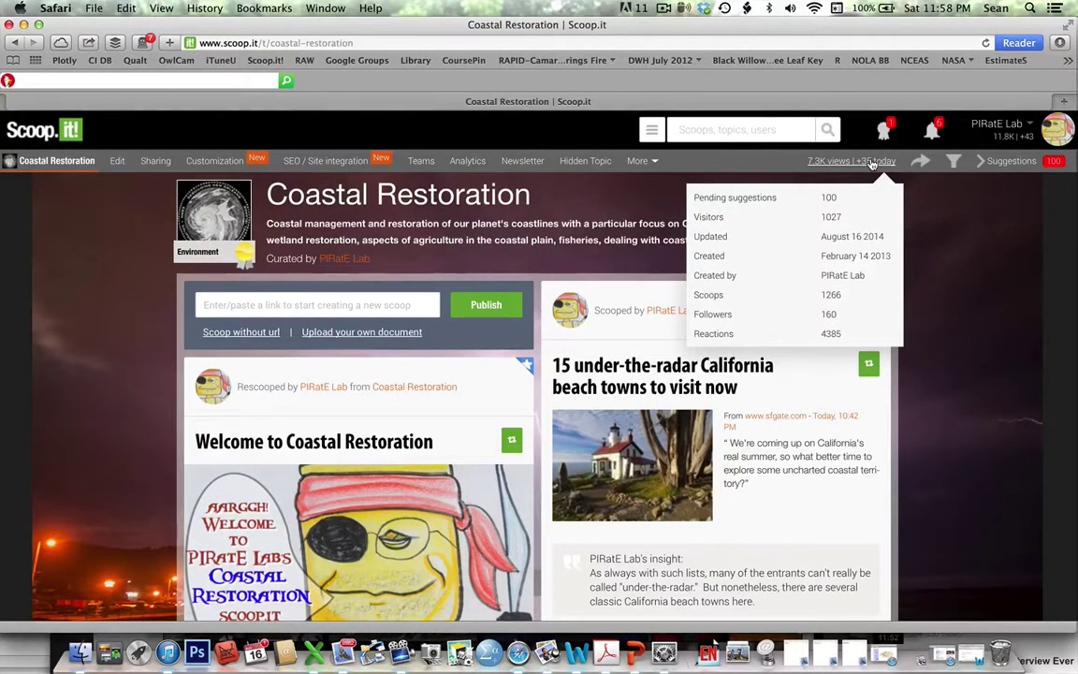
click(934, 134)
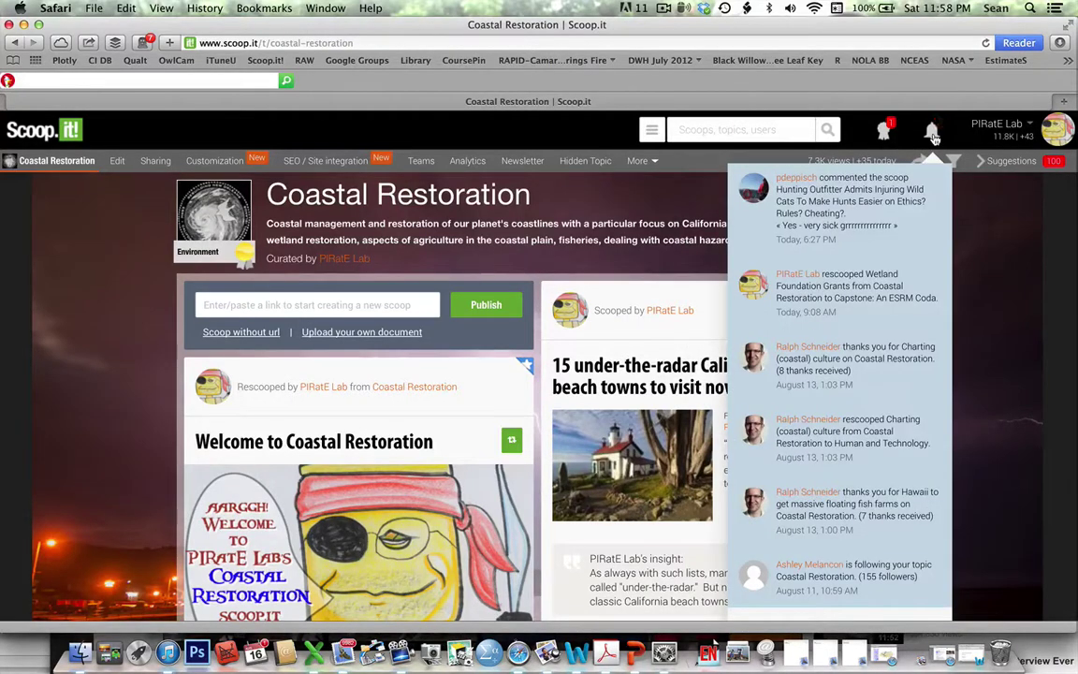
scroll(895, 269, down, 5)
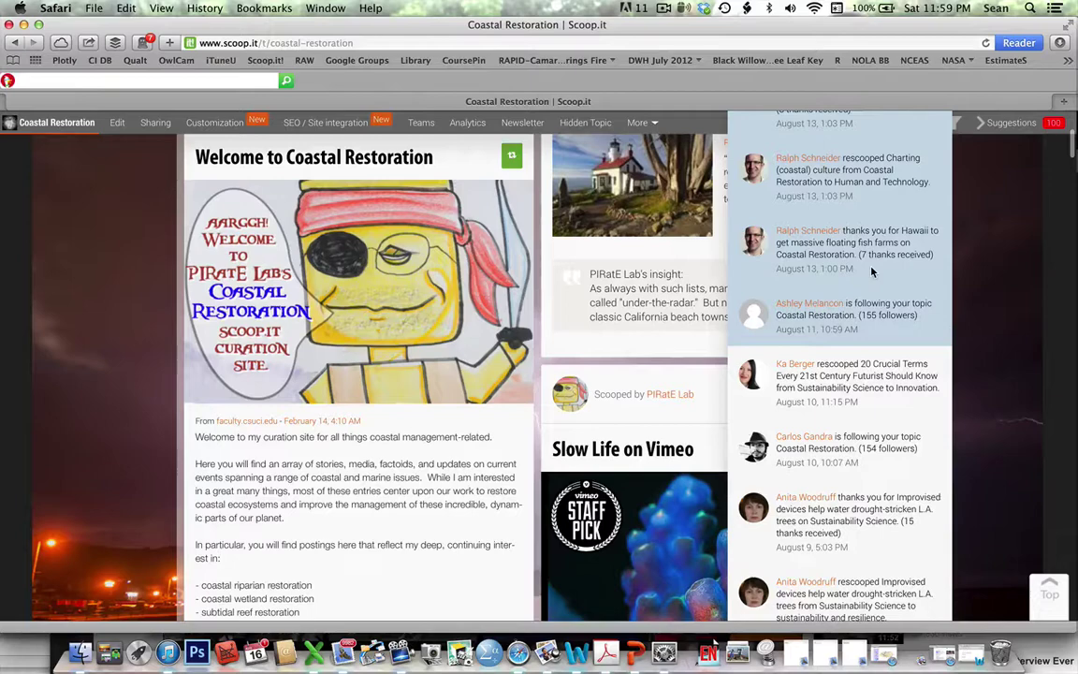
scroll(862, 273, down, 3)
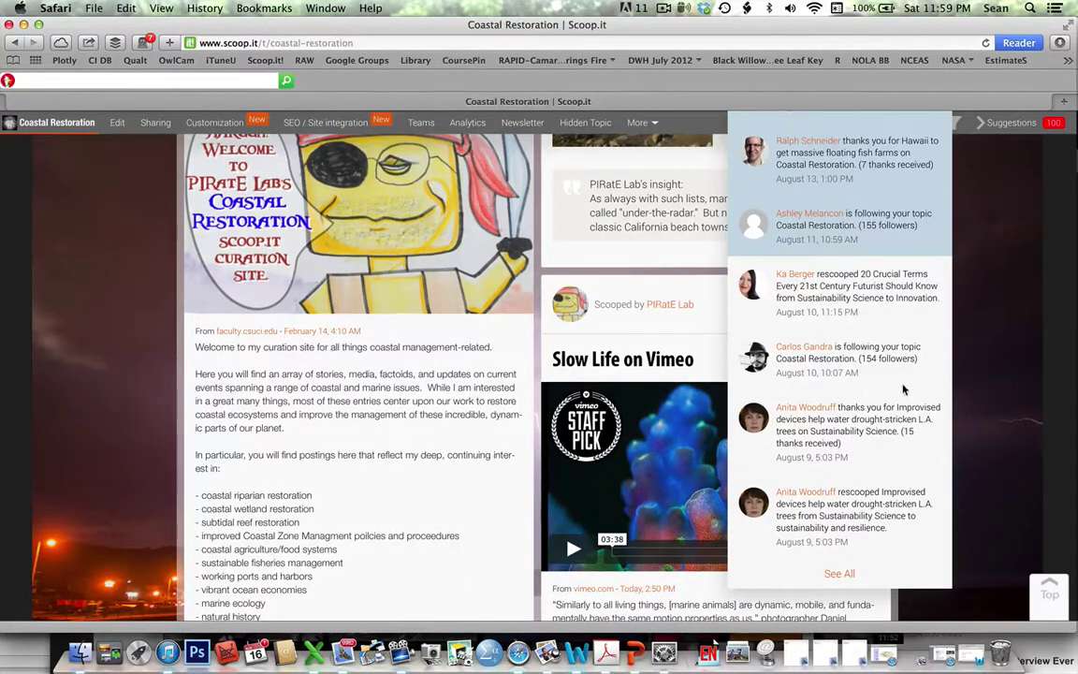
scroll(903, 388, up, 10)
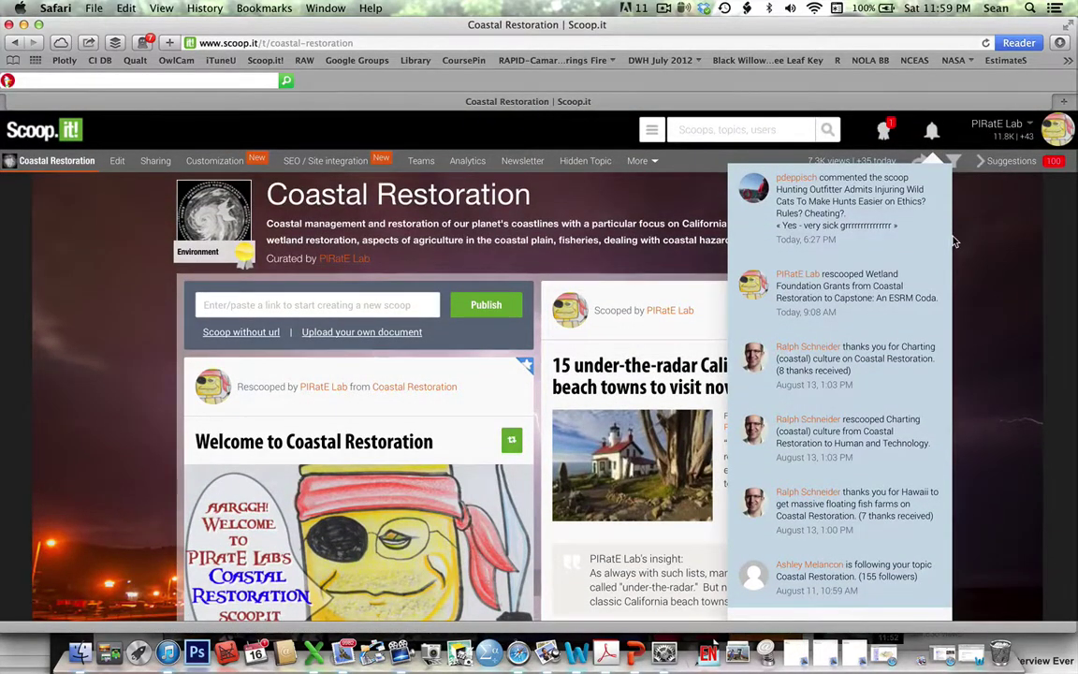
click(951, 146)
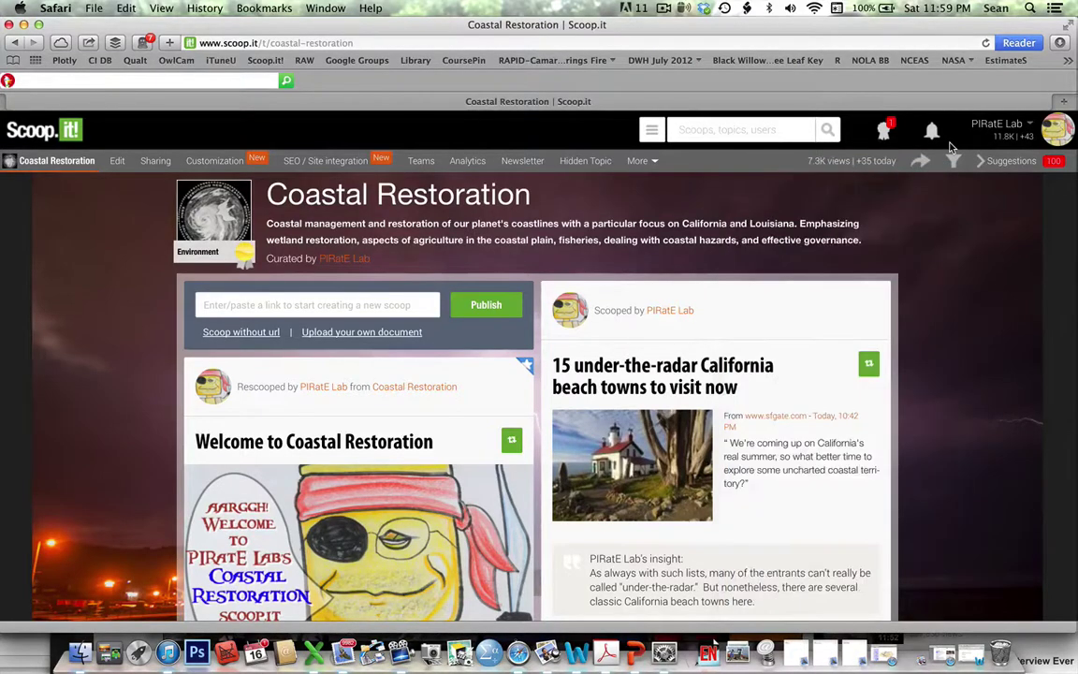
click(883, 131)
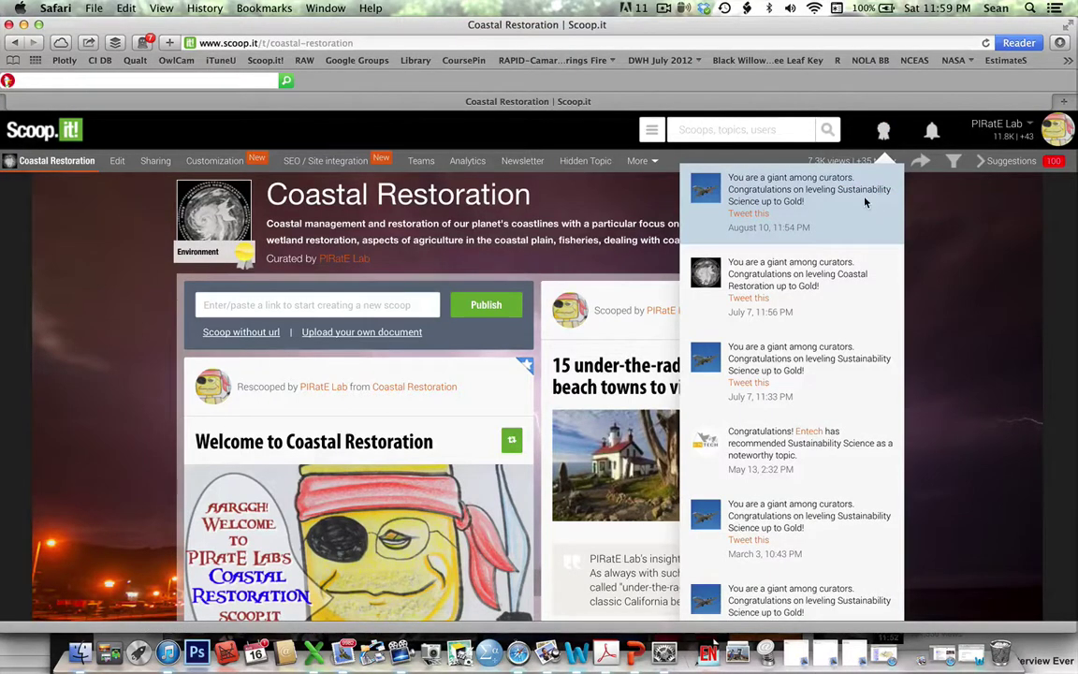
mouse_move(234, 245)
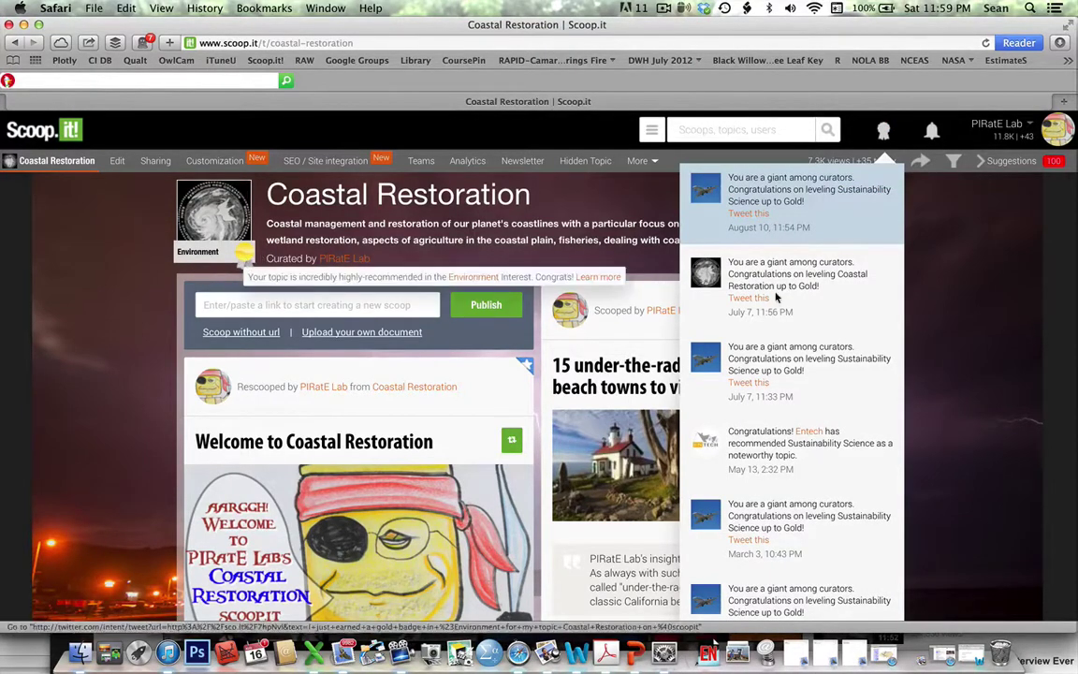
click(944, 253)
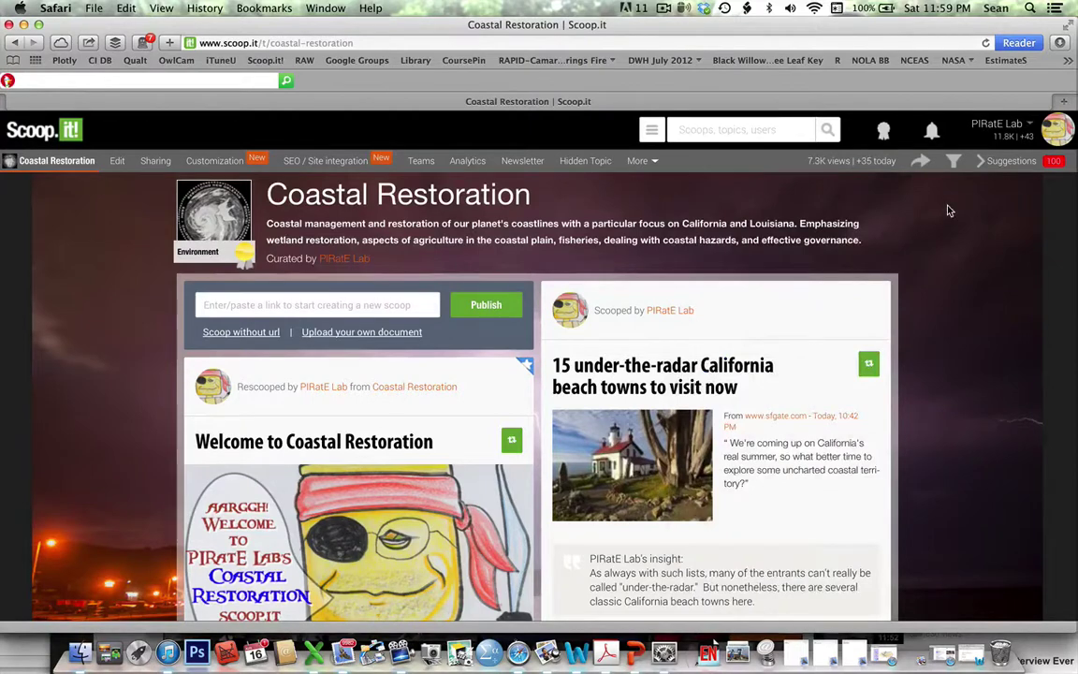
click(1023, 131)
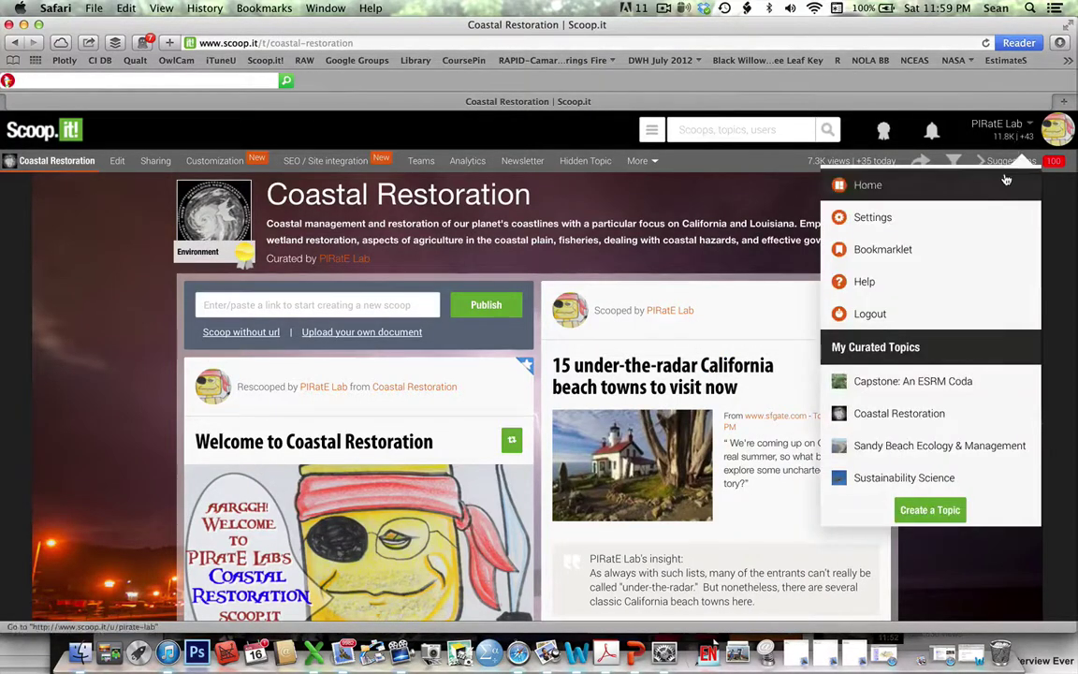
click(1006, 179)
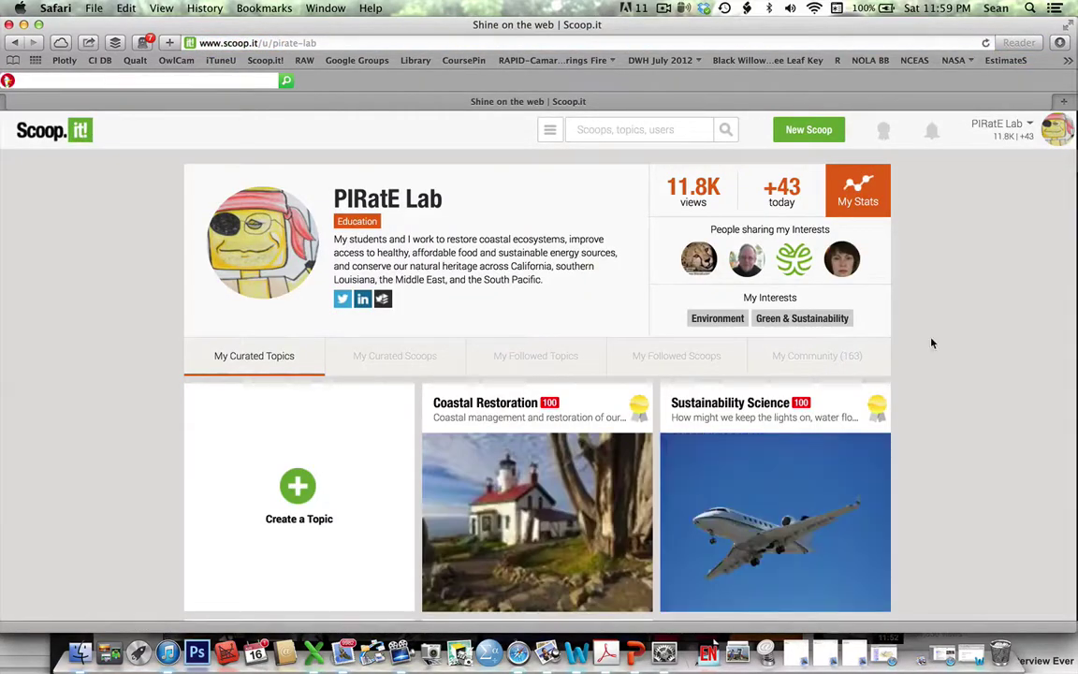
scroll(979, 376, down, 2)
scroll(979, 378, down, 5)
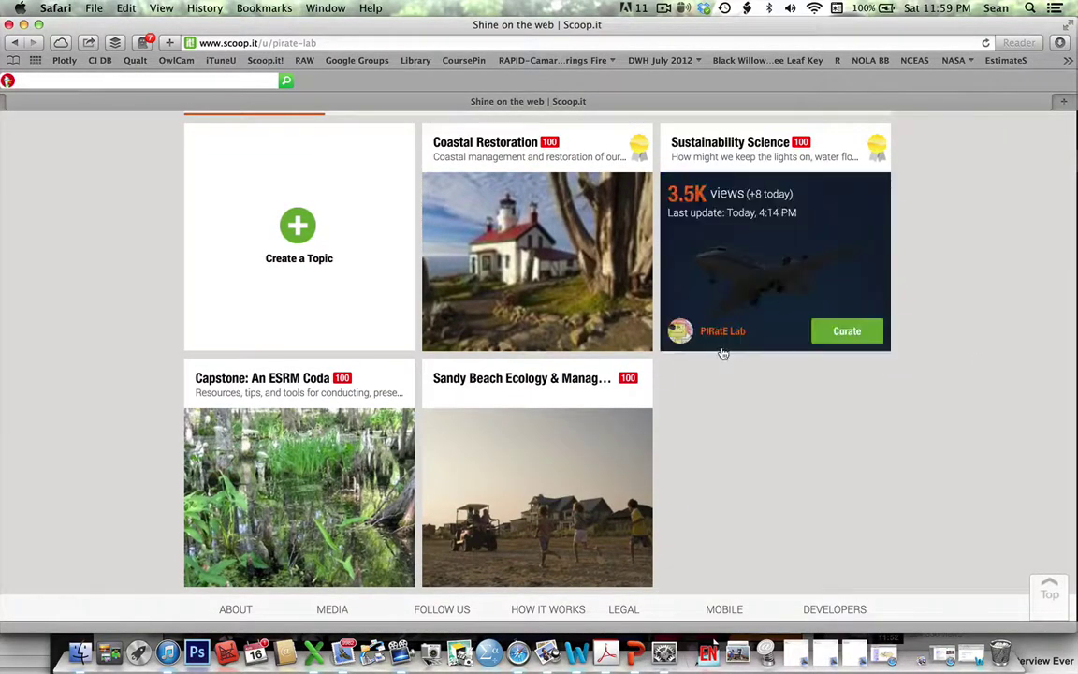
mouse_move(462, 286)
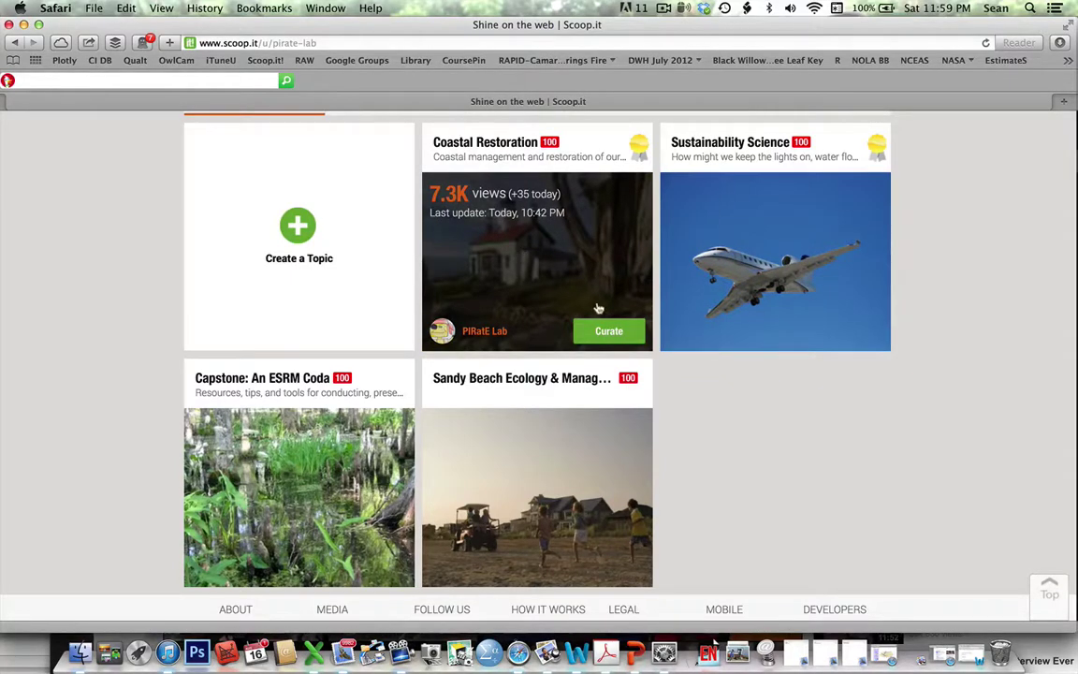
mouse_move(716, 256)
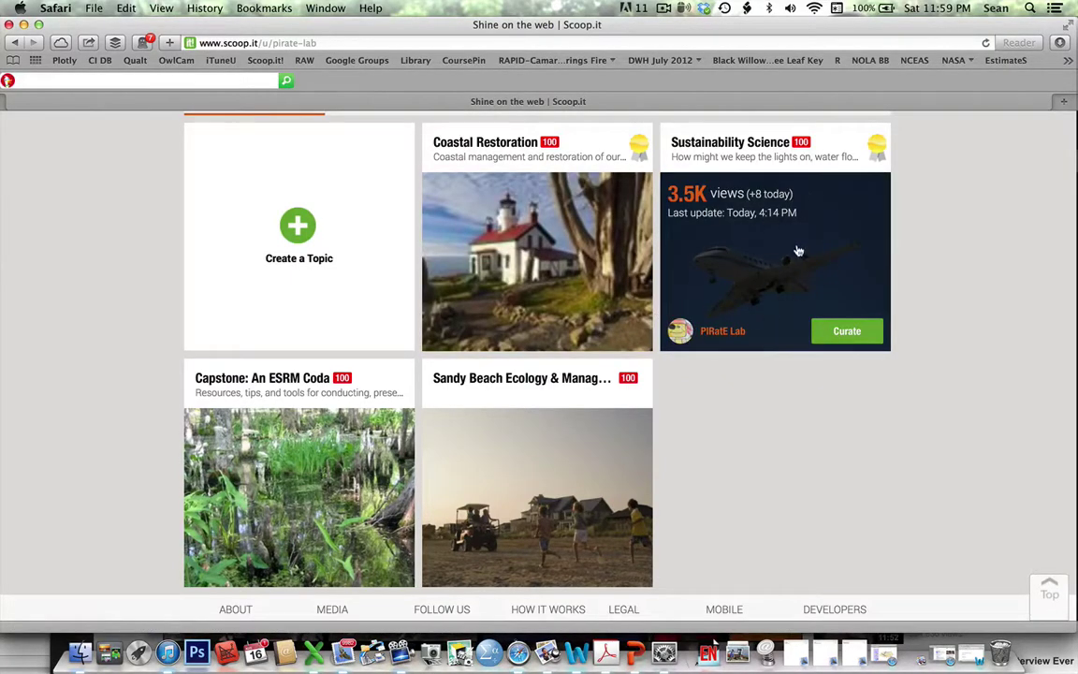
mouse_move(279, 416)
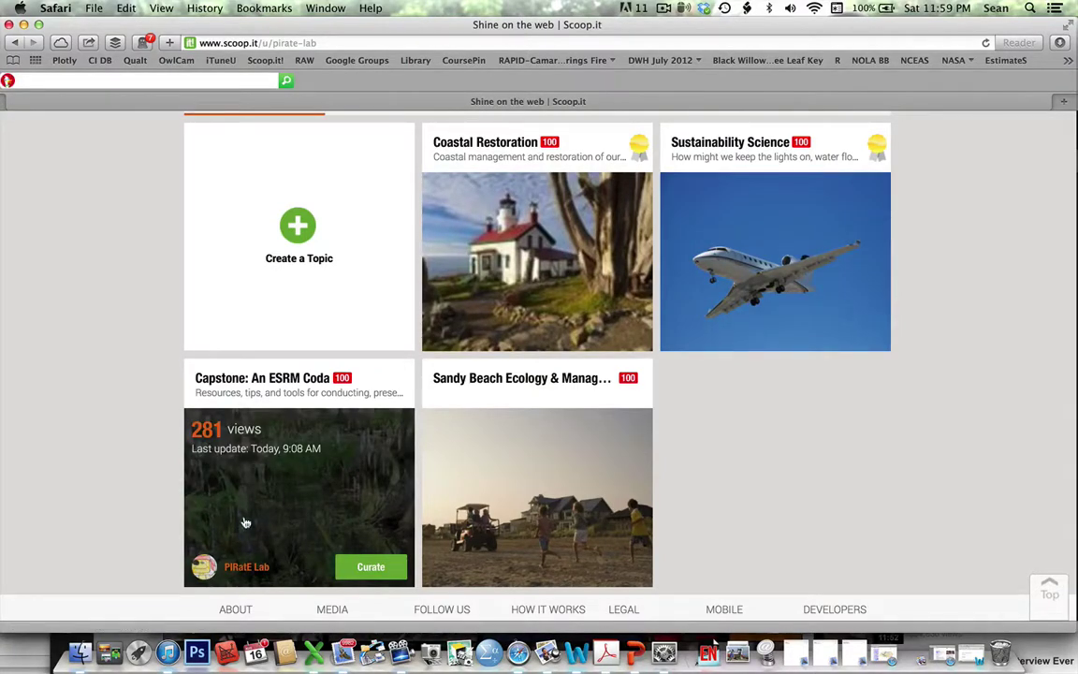
scroll(816, 476, up, 5)
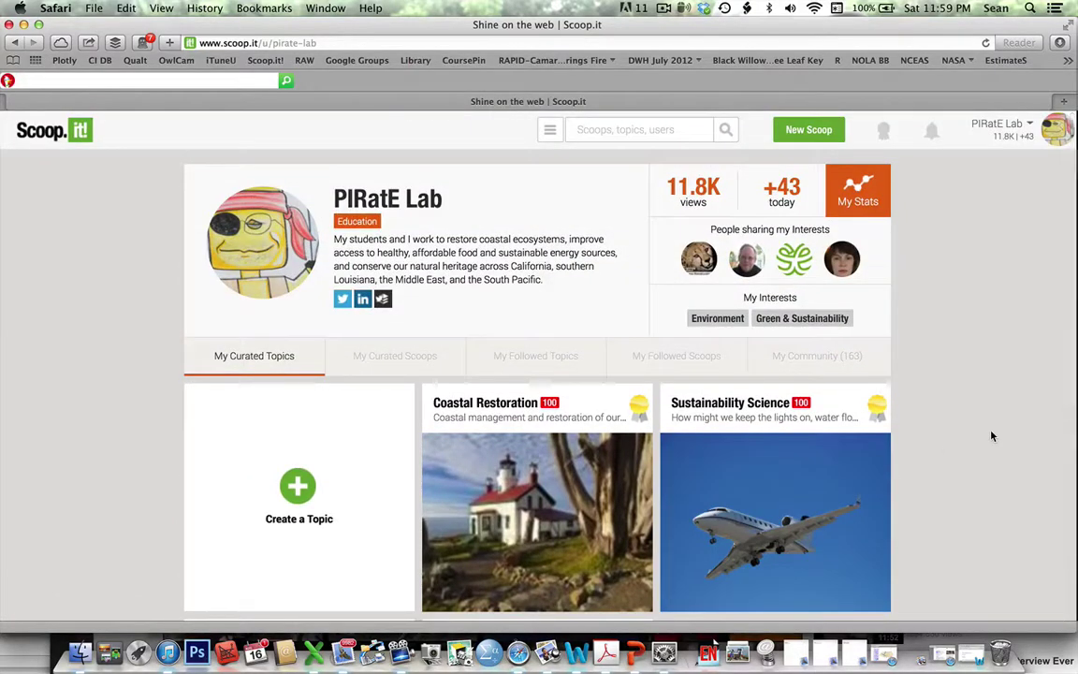
mouse_move(803, 174)
click(465, 44)
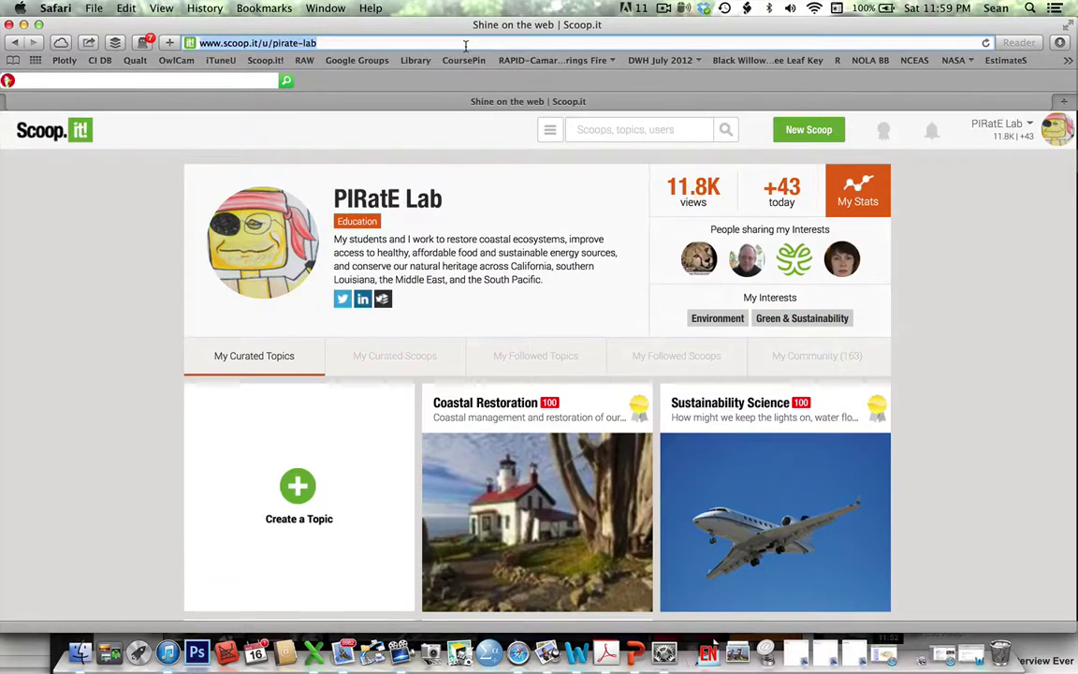
click(465, 44)
key(BackSpace)
key(BackSpace)
key(BackSpace)
key(BackSpace)
key(BackSpace)
key(BackSpace)
key(BackSpace)
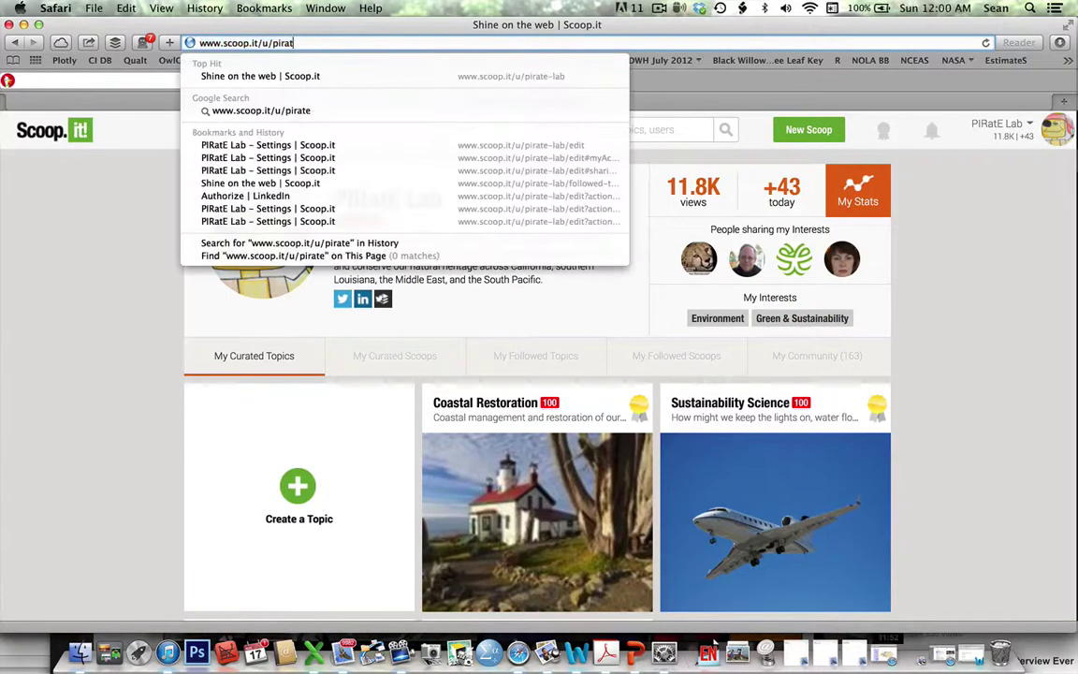
key(BackSpace)
key(BackSpace)
key(BackSpace)
key(BackSpace)
key(BackSpace)
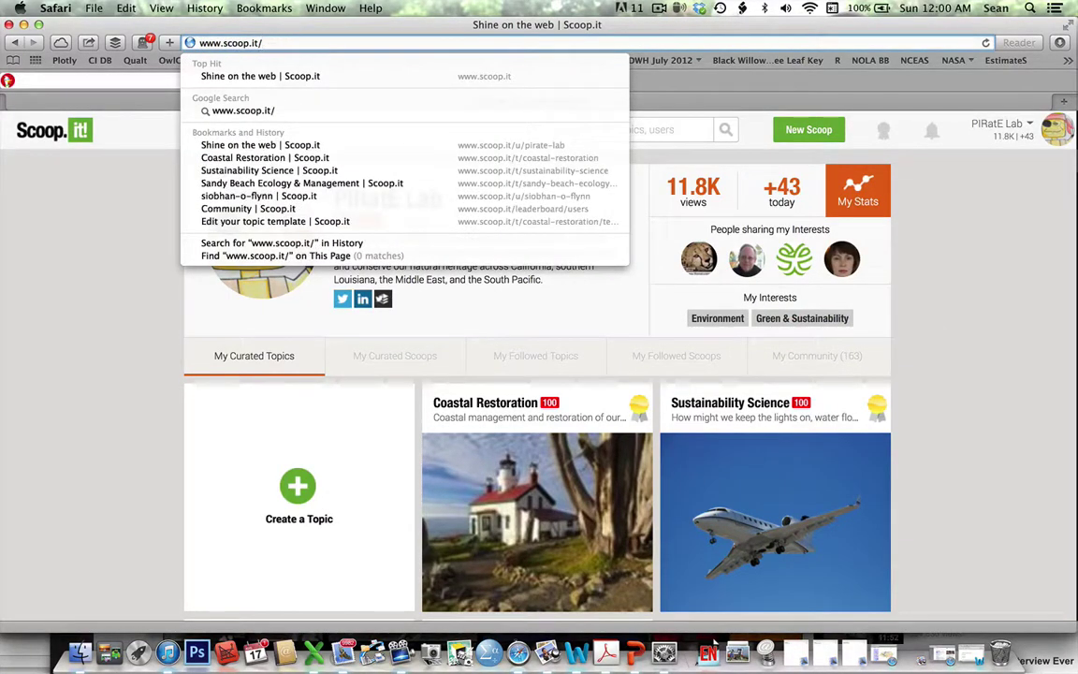
key(Return)
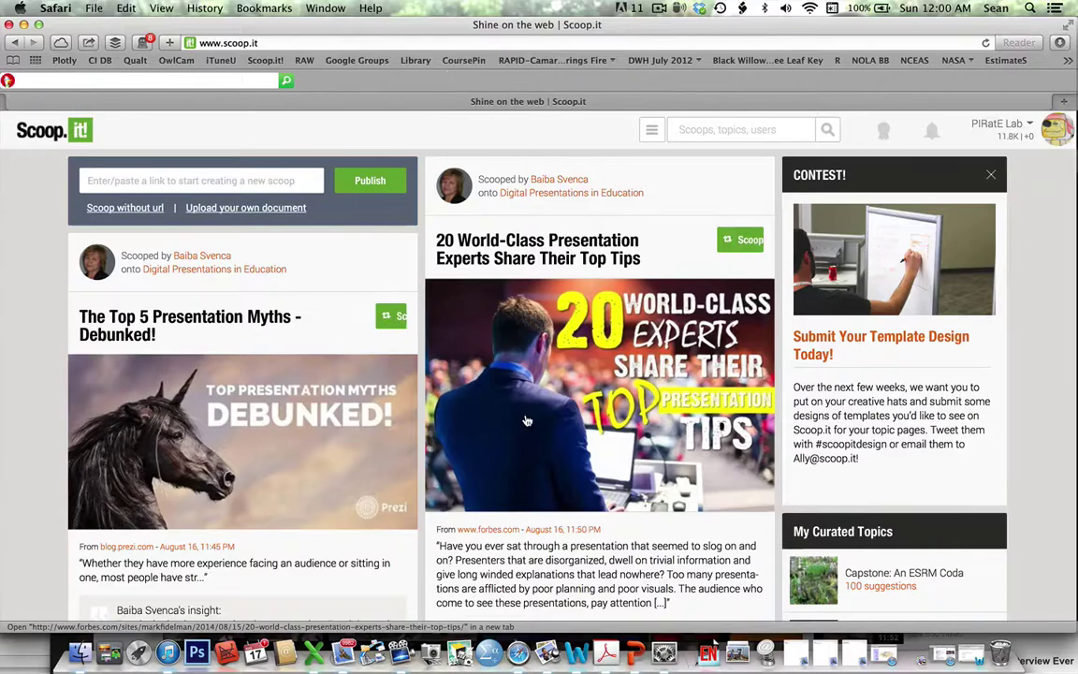
Step: Browse the home feed's recently scooped articles, then open the account menu
scroll(525, 421, down, 15)
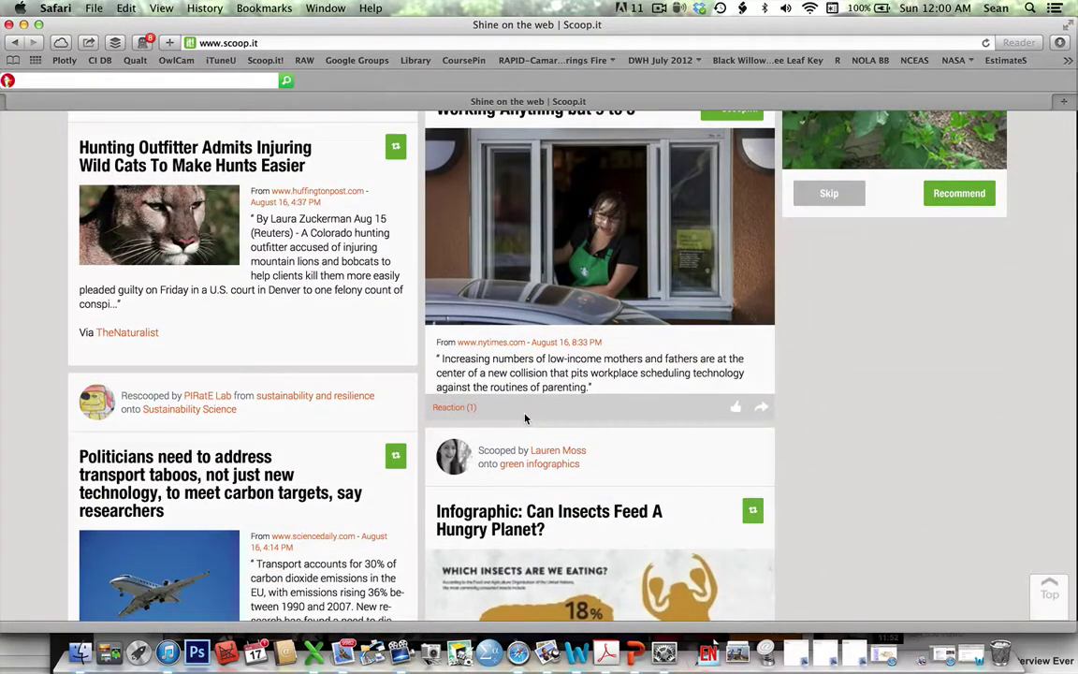
scroll(525, 418, up, 15)
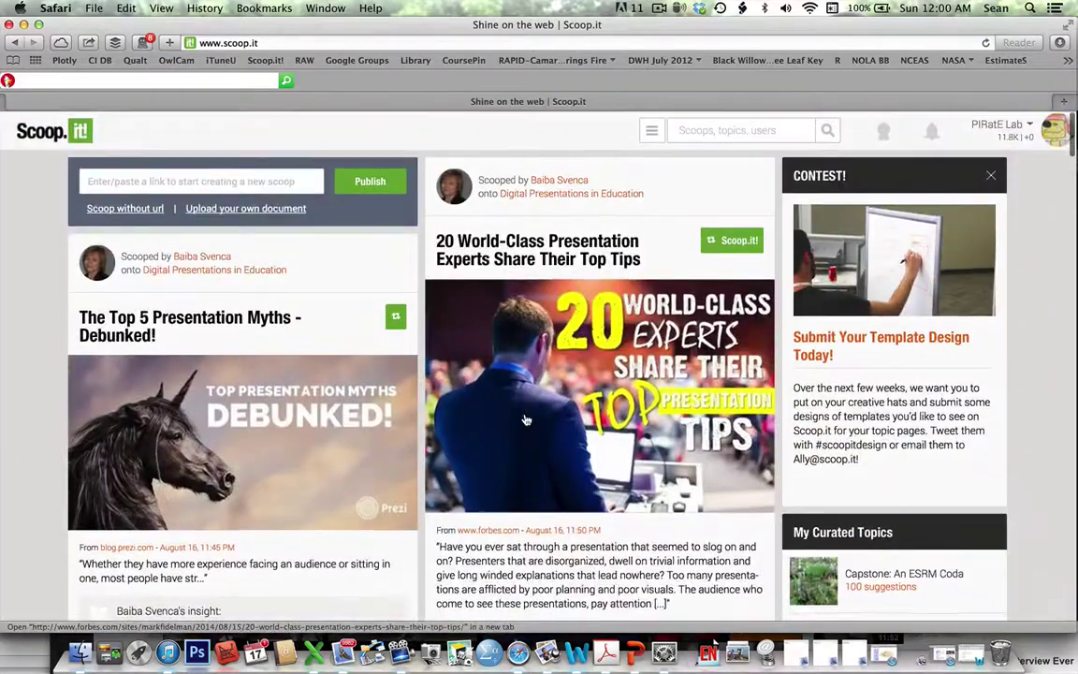
scroll(567, 392, down, 2)
scroll(567, 391, up, 2)
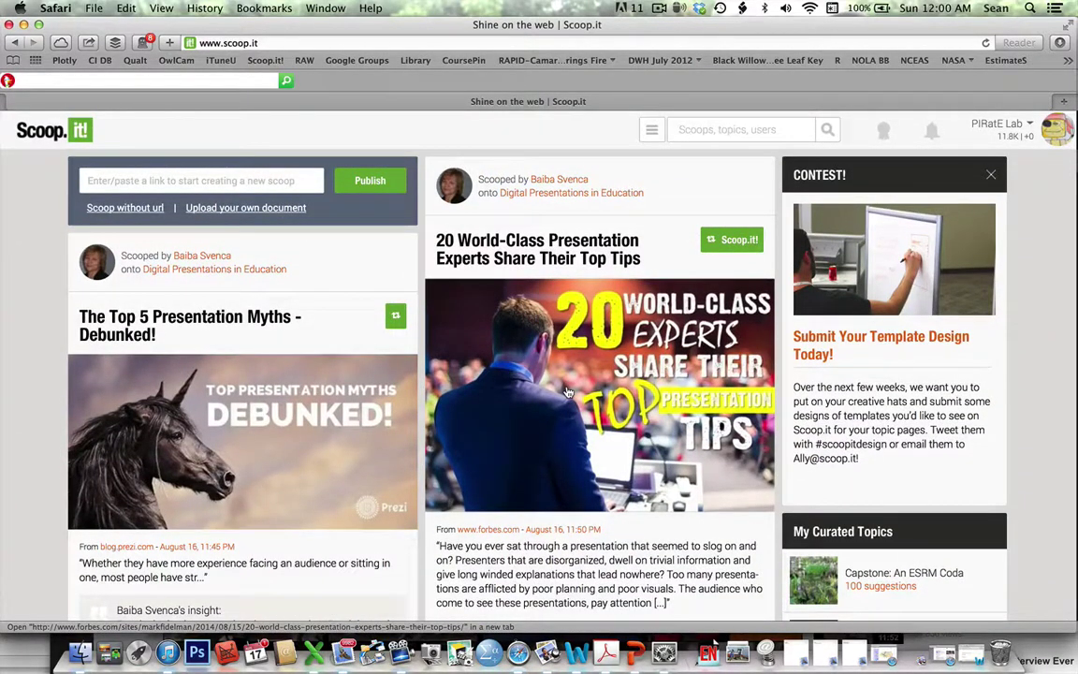
scroll(567, 391, down, 8)
scroll(497, 506, down, 2)
scroll(497, 505, up, 10)
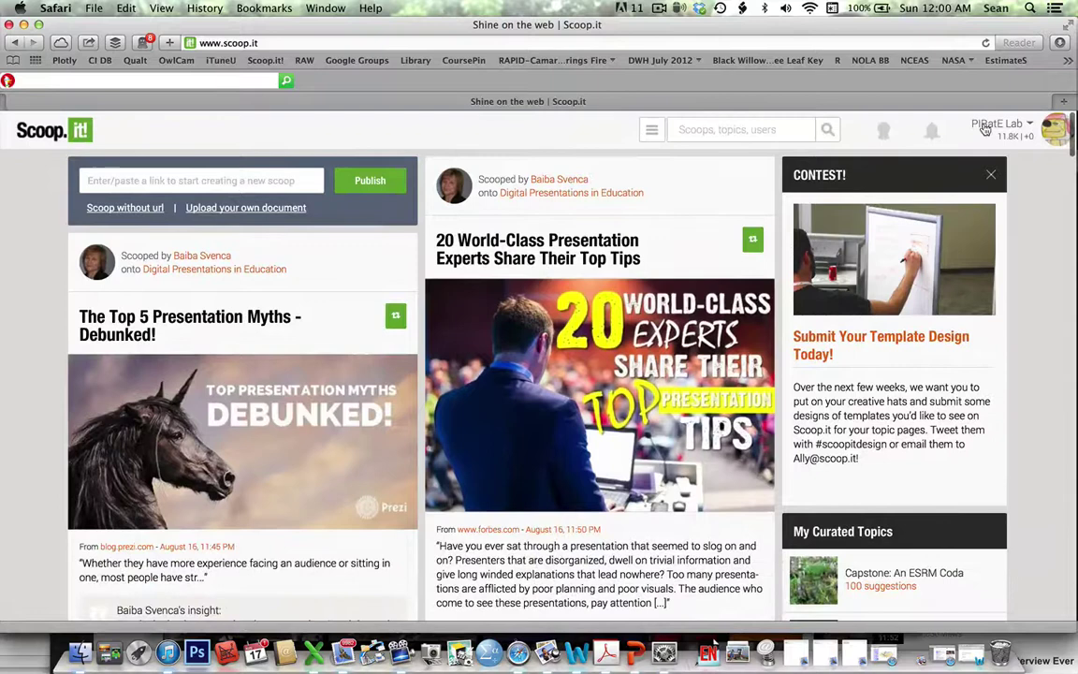
click(985, 127)
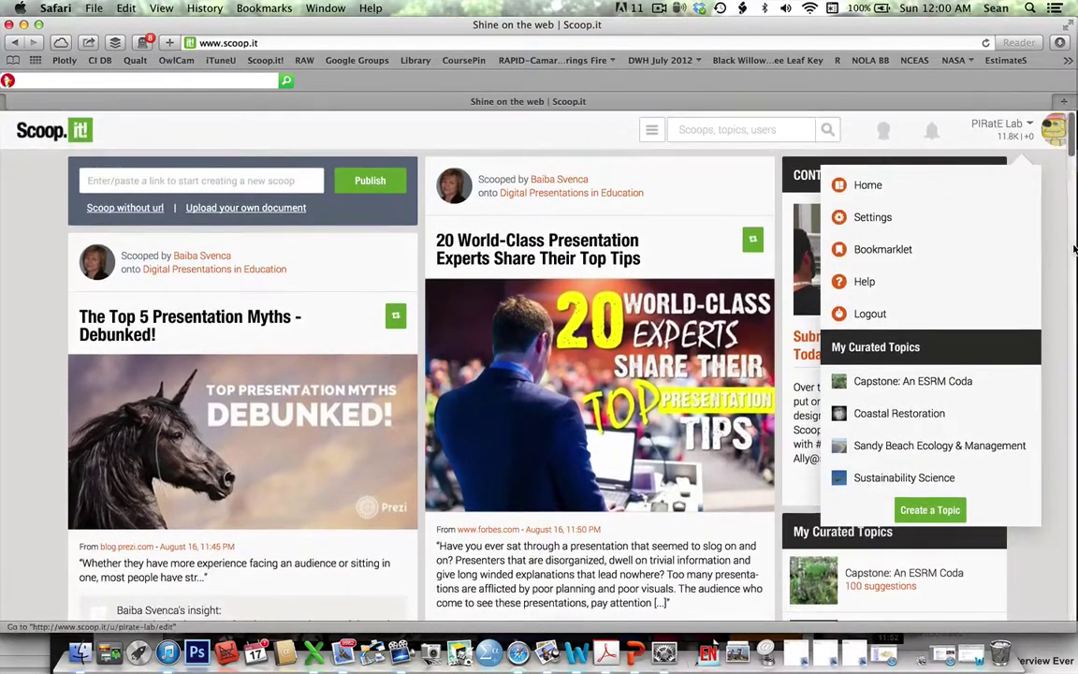
Step: Go to the PIRatE Lab profile and list its followed topics
click(1046, 240)
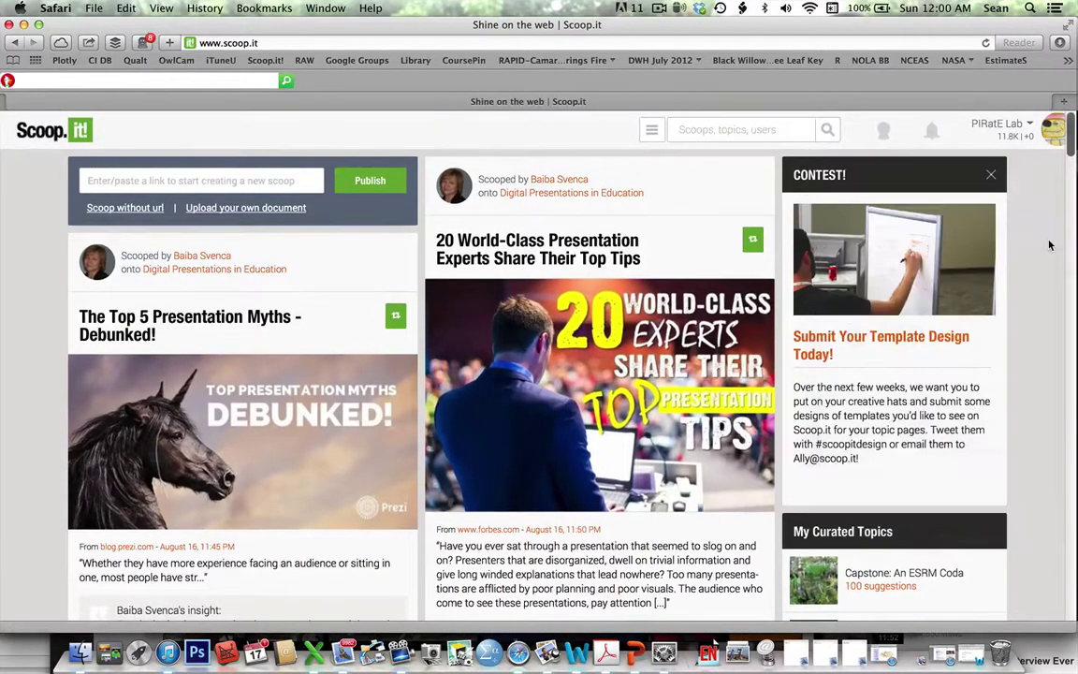
click(997, 123)
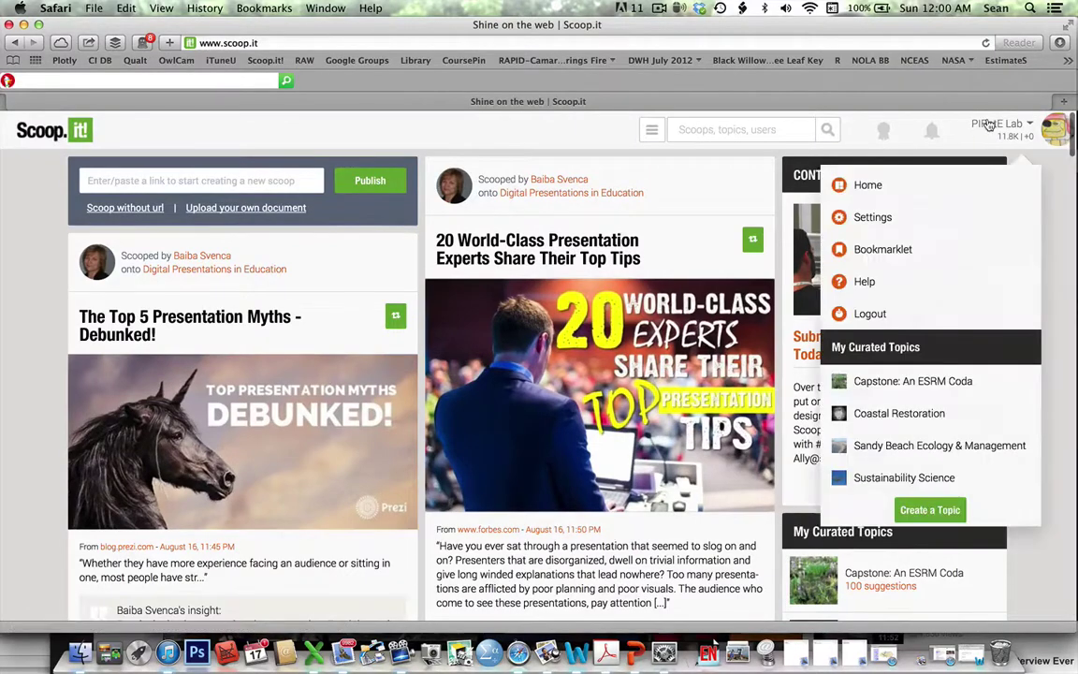
click(934, 182)
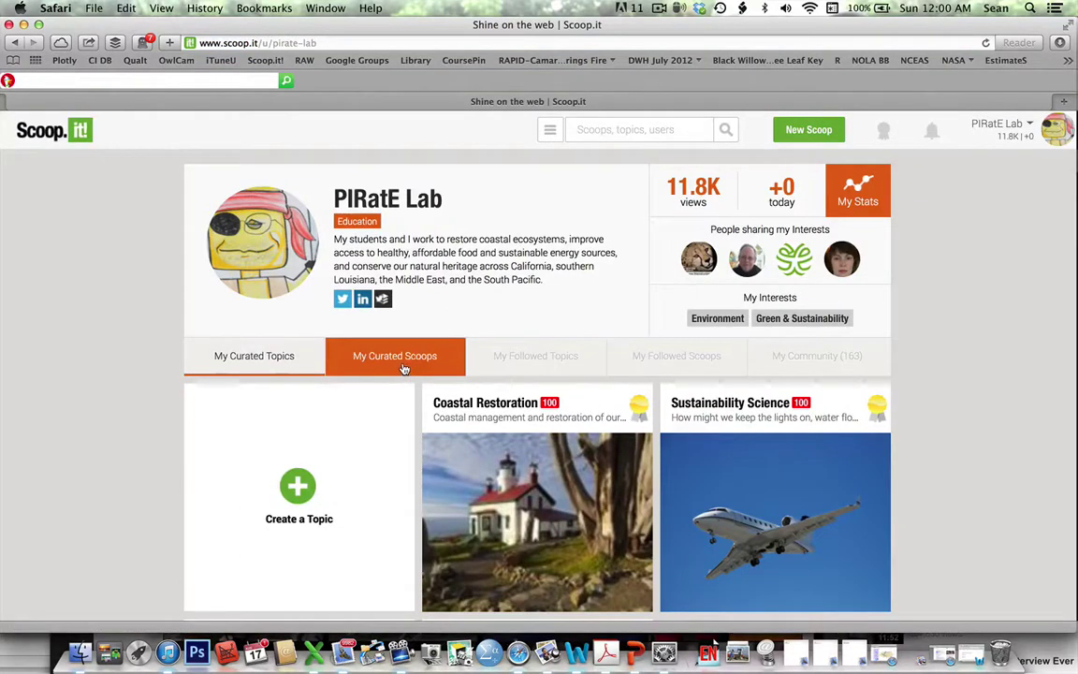
click(527, 360)
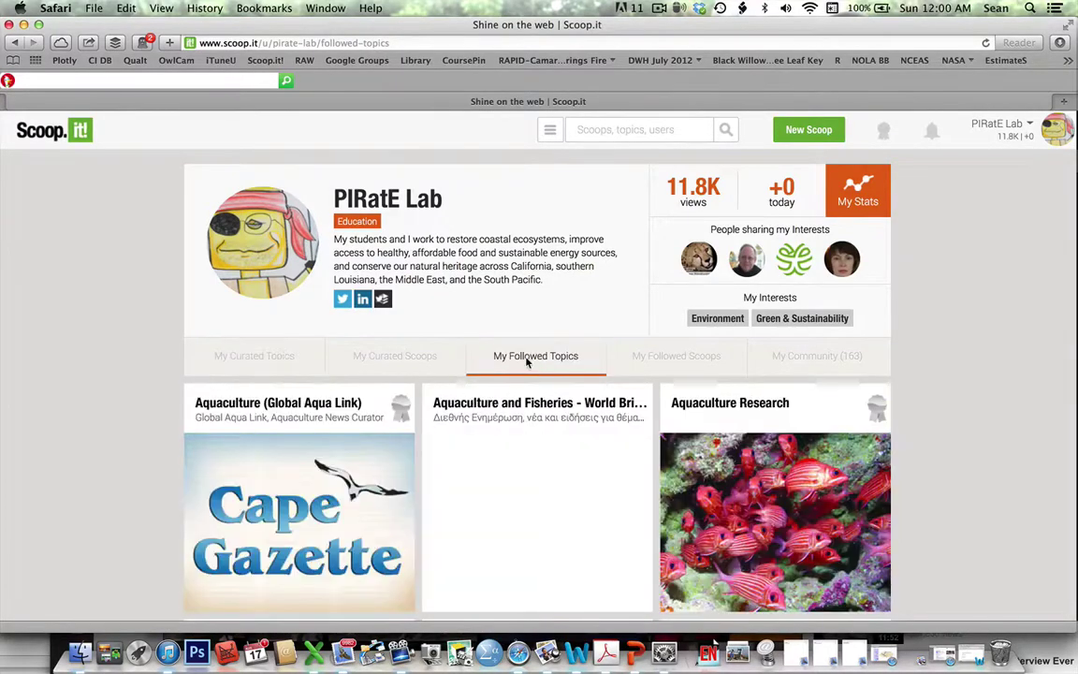
Step: Scroll the followed topics and open CSUCI Environmental Film Series
scroll(527, 363, down, 1)
scroll(560, 407, down, 5)
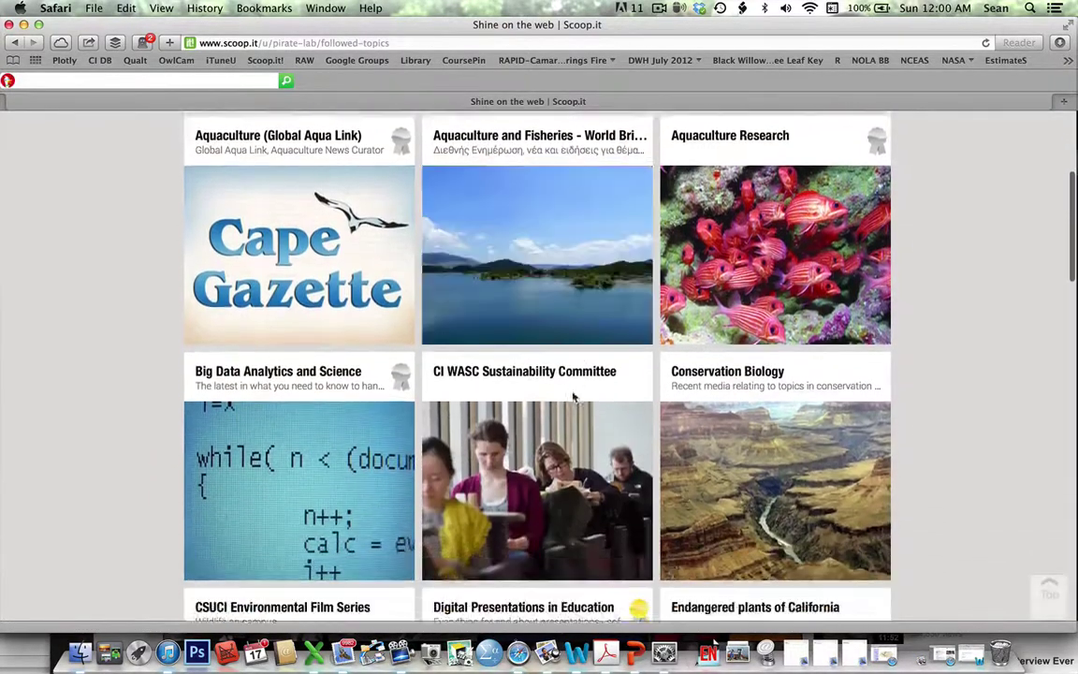
scroll(559, 407, down, 1)
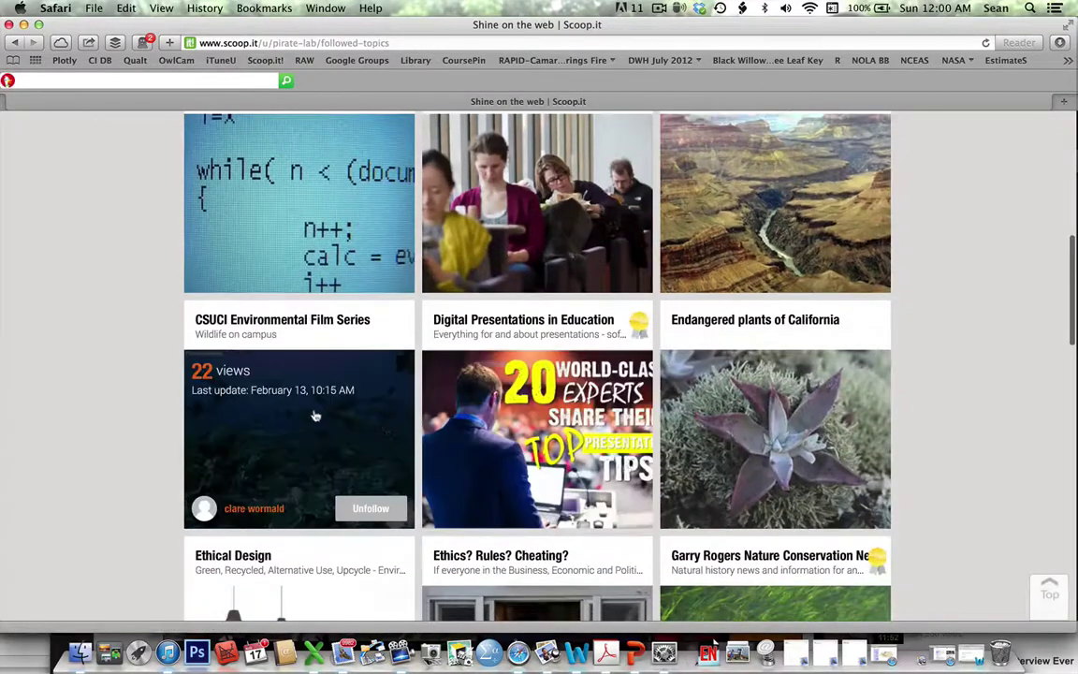
click(320, 409)
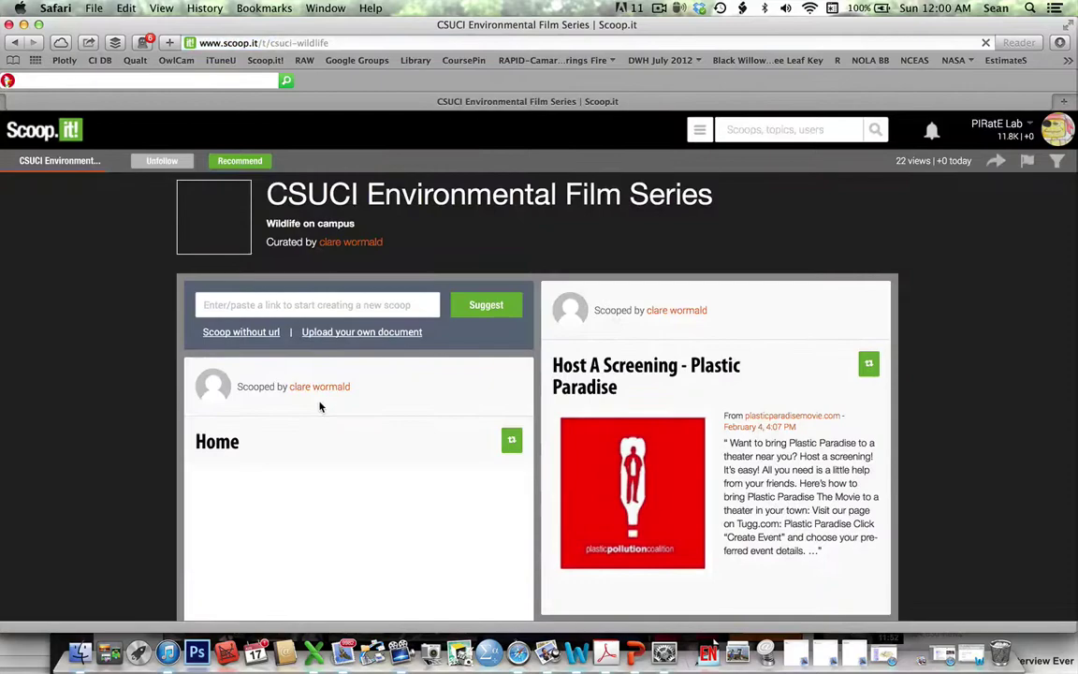
Step: Open the Host A Screening source article in a new tab
scroll(351, 482, down, 2)
scroll(352, 488, down, 1)
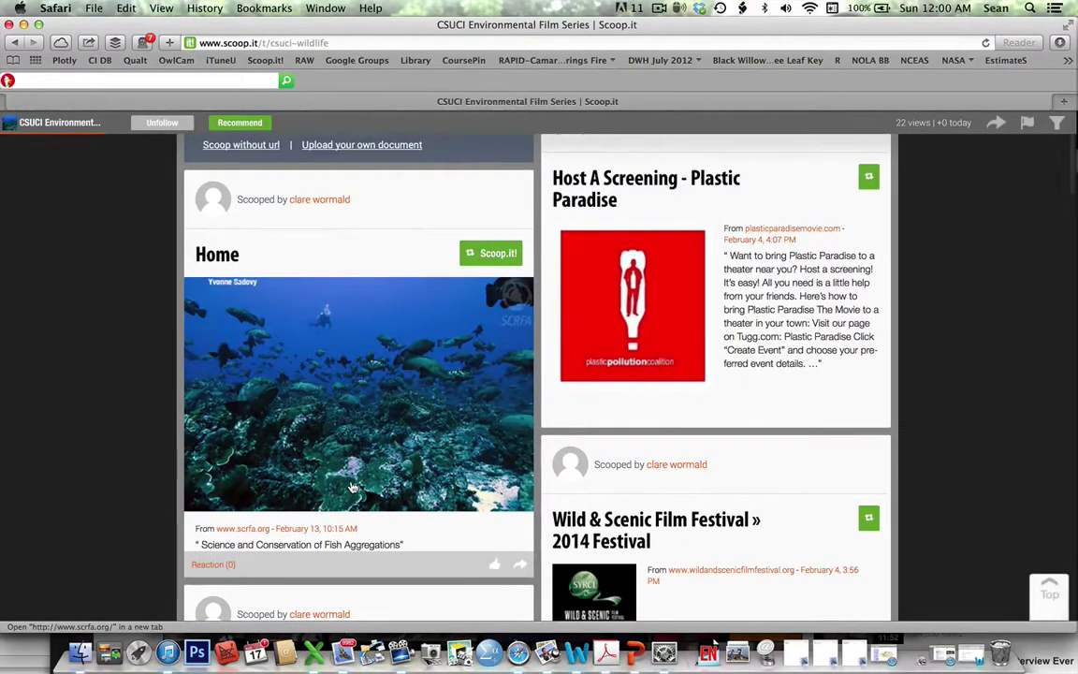
scroll(352, 487, up, 1)
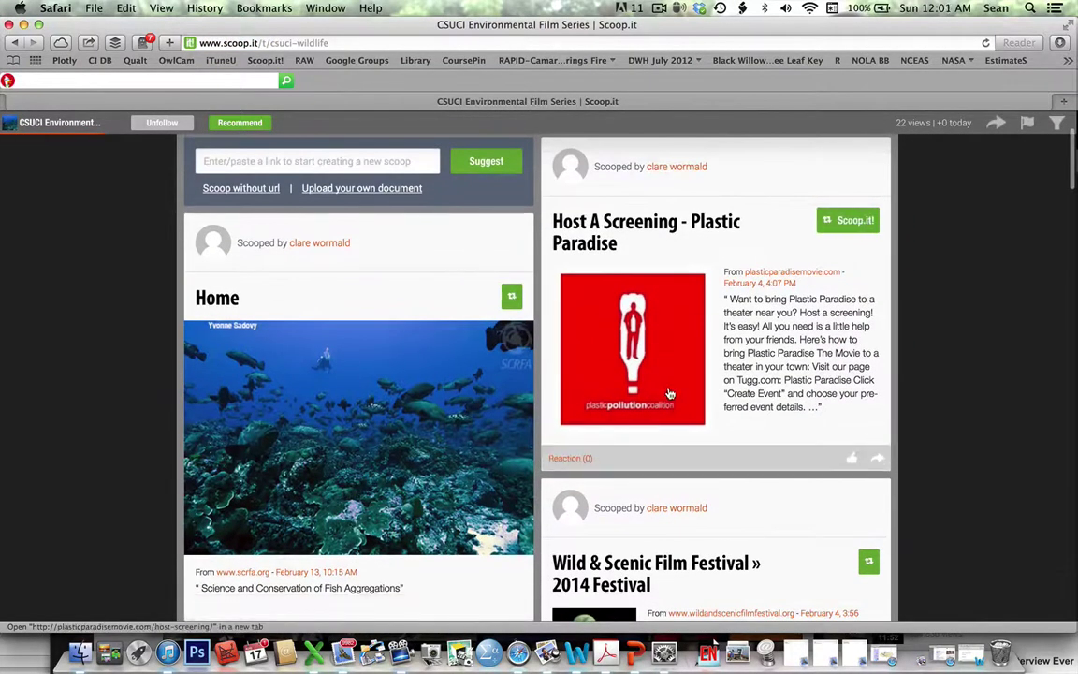
scroll(668, 393, down, 5)
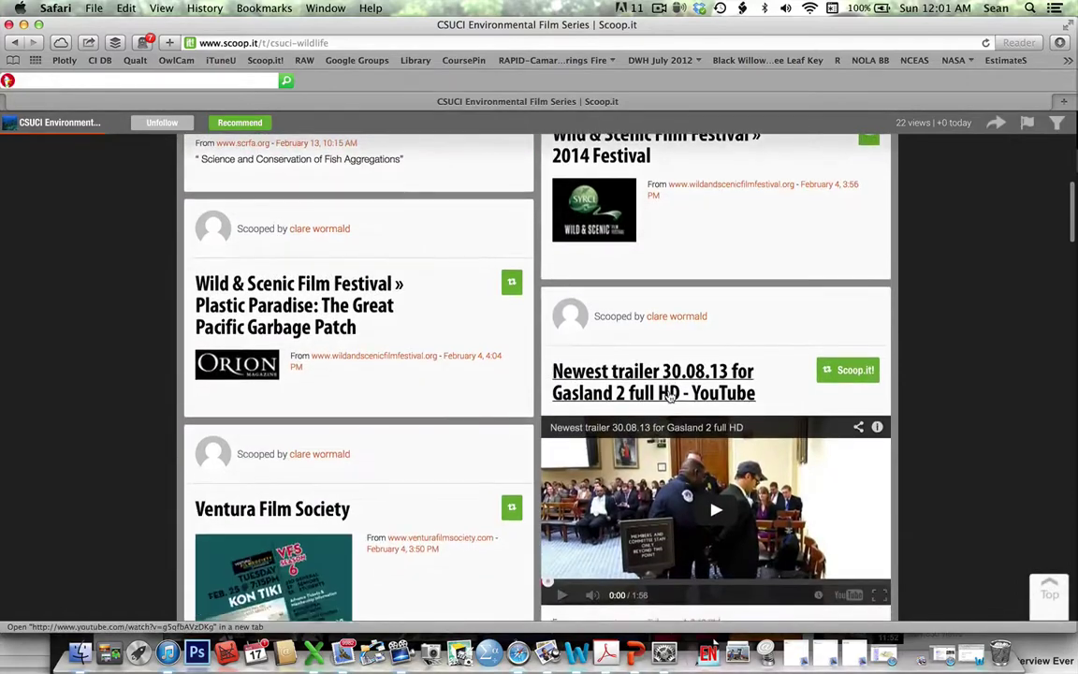
scroll(668, 394, up, 4)
scroll(668, 394, up, 2)
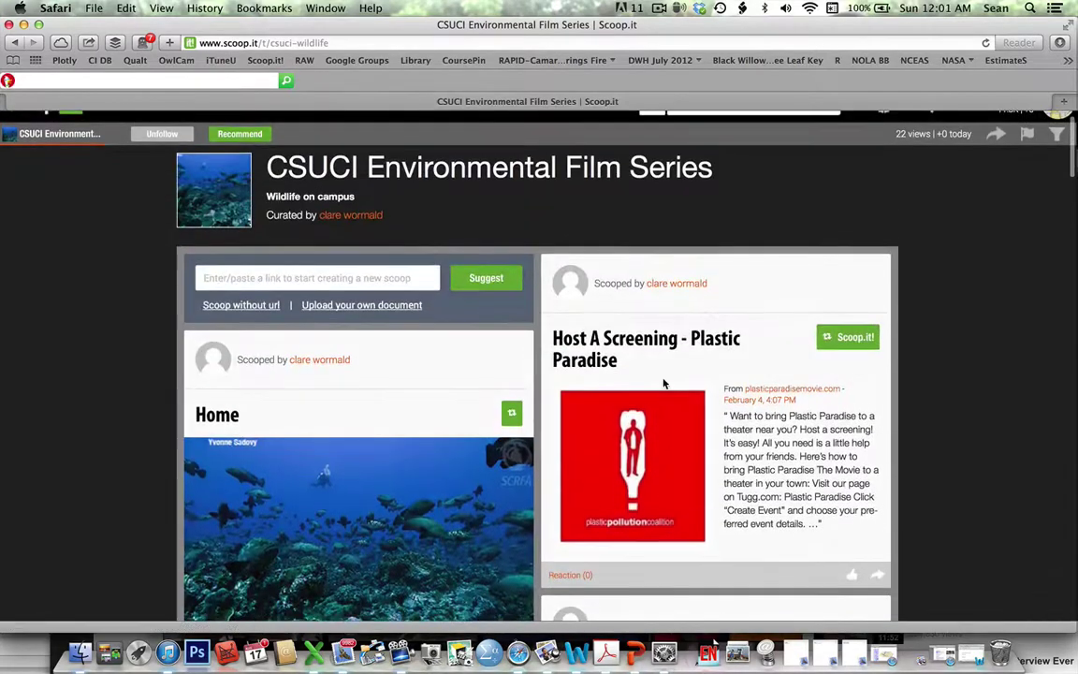
click(785, 389)
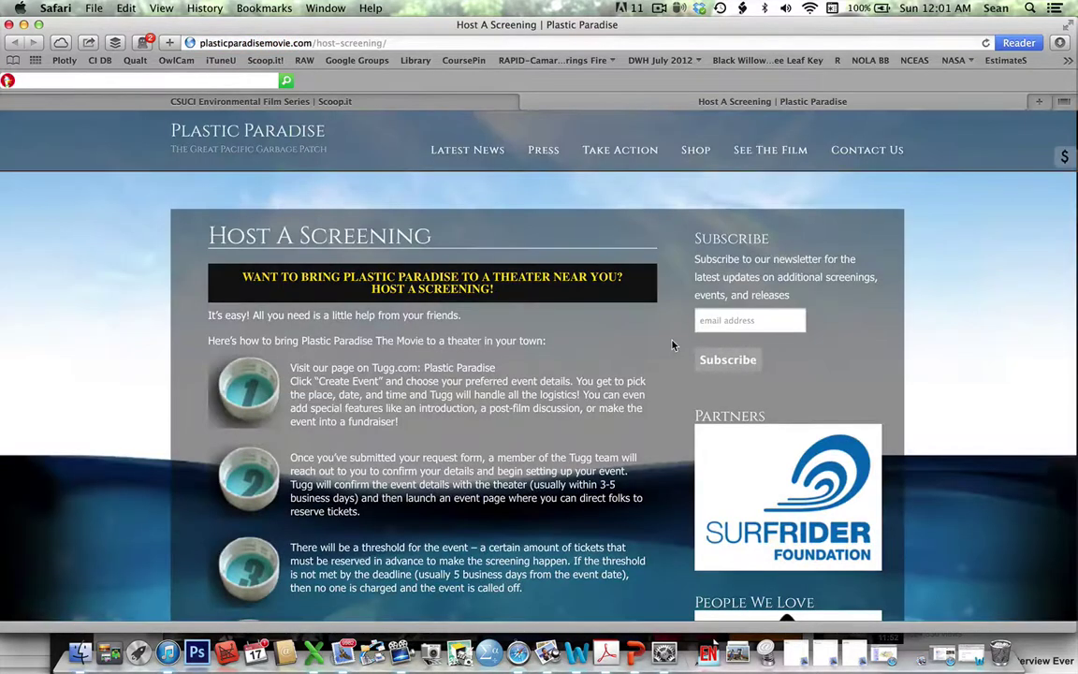
Step: Switch back to the CSUCI Environmental Film Series tab and open the account menu
click(372, 99)
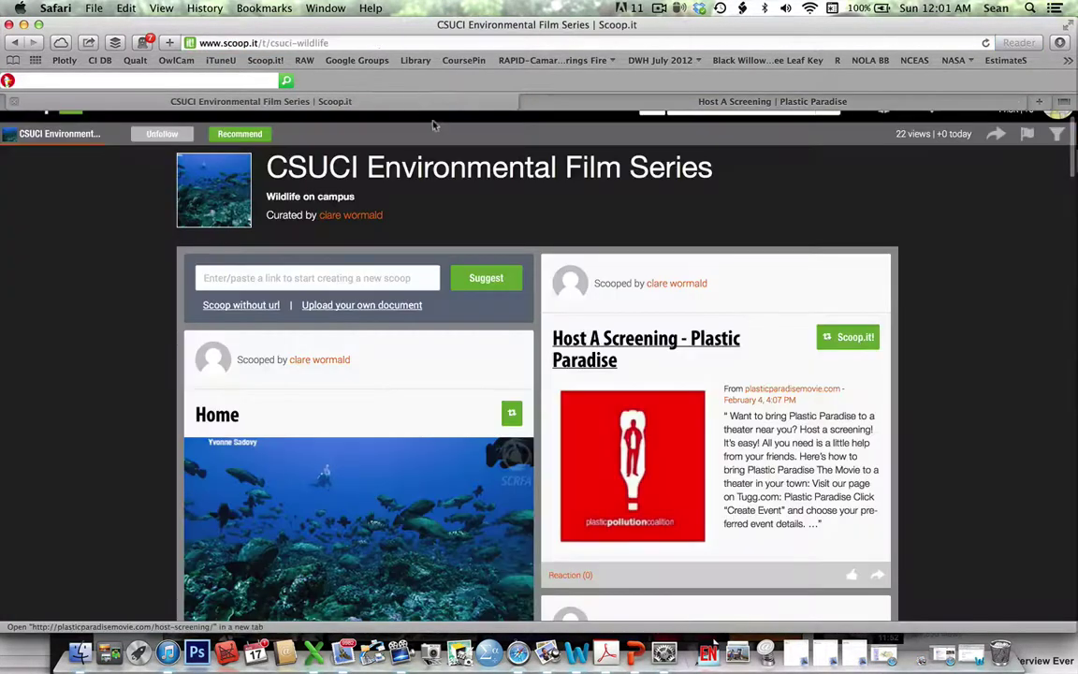
scroll(870, 216, up, 2)
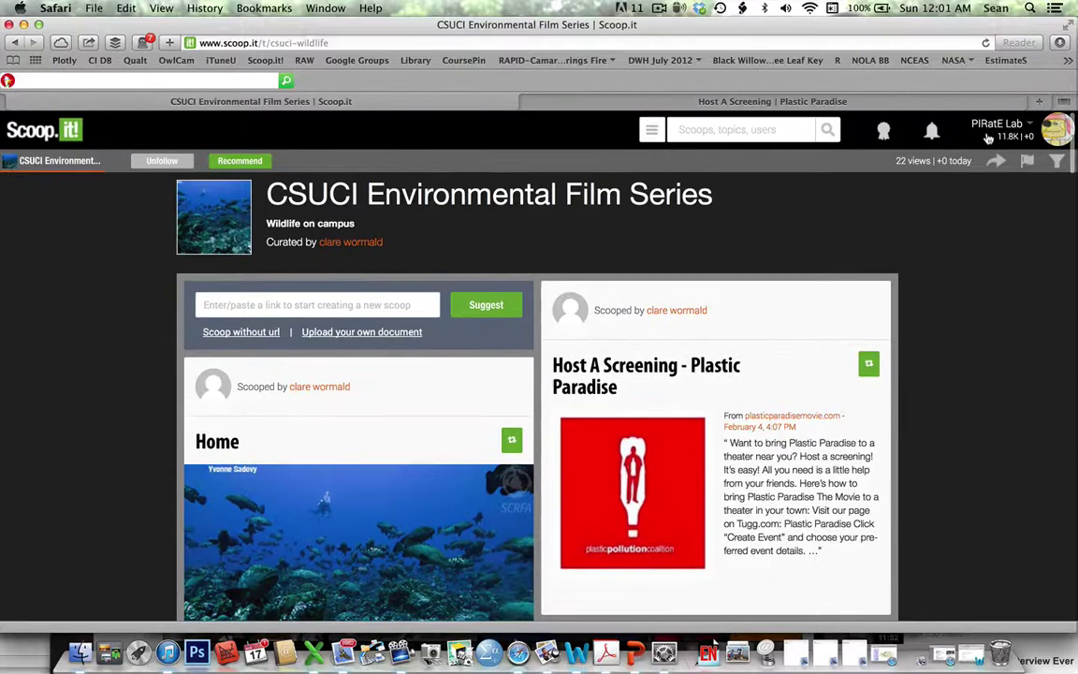
click(991, 127)
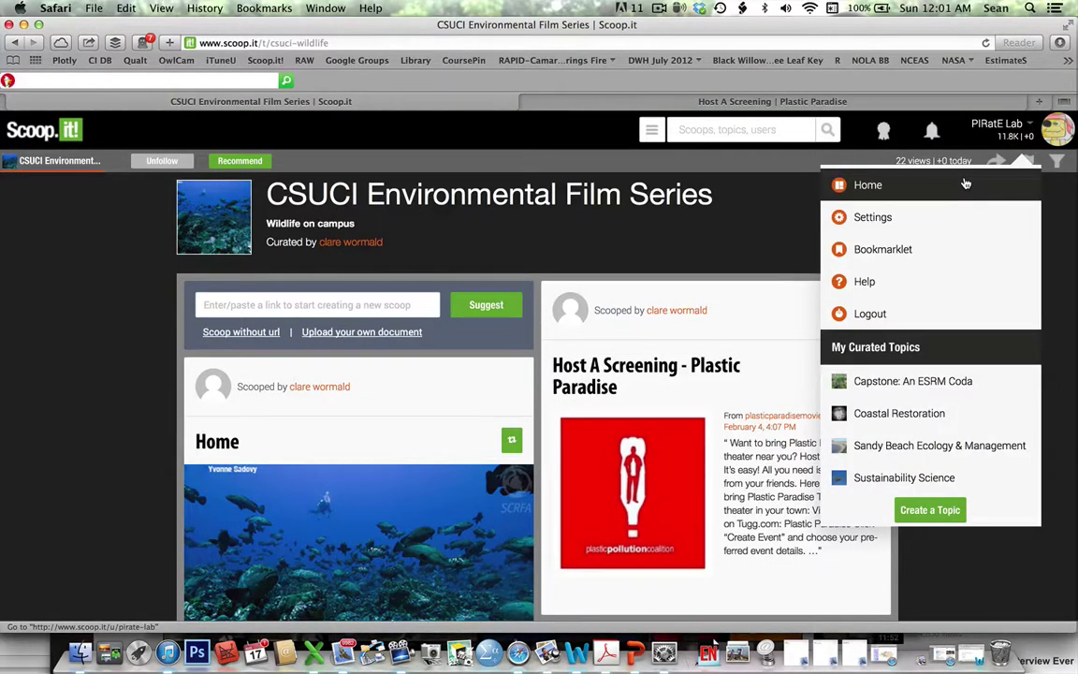
Step: Return to the PIRatE Lab profile and scroll through its curated topic cards
click(965, 183)
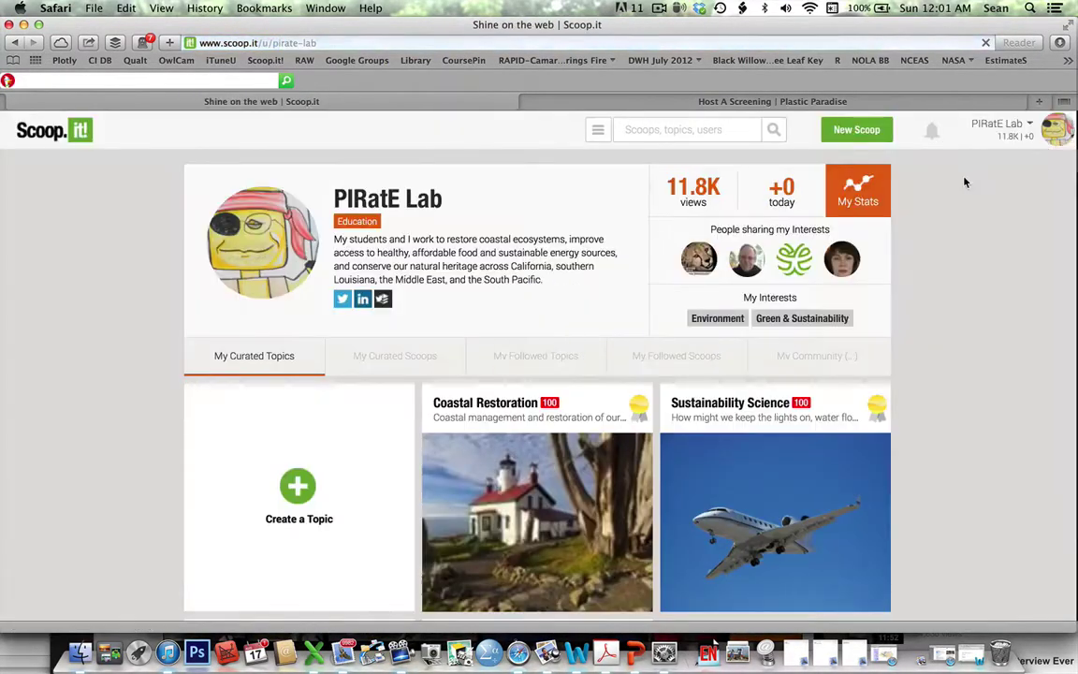
scroll(966, 191, down, 2)
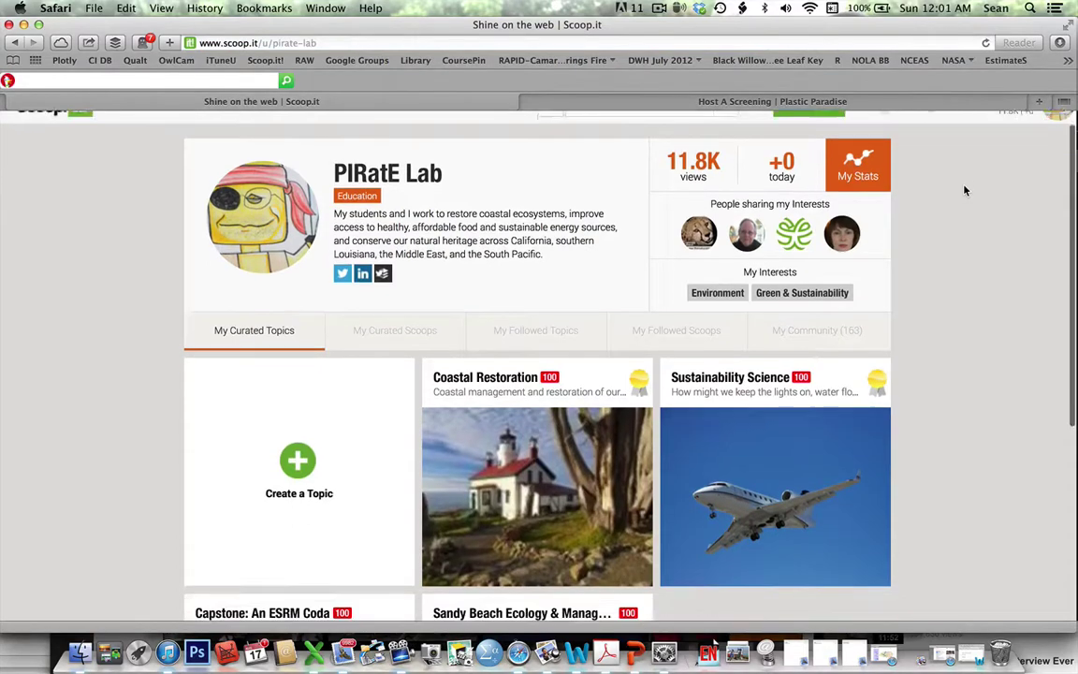
scroll(966, 191, down, 3)
scroll(966, 191, up, 4)
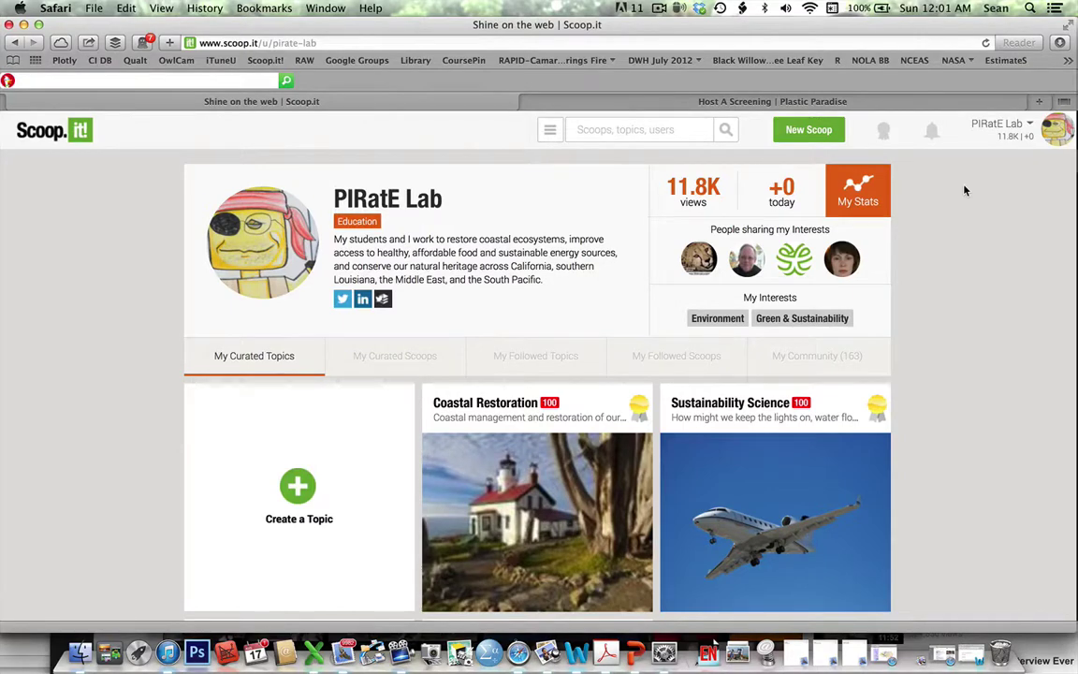
scroll(964, 190, down, 5)
scroll(964, 190, down, 3)
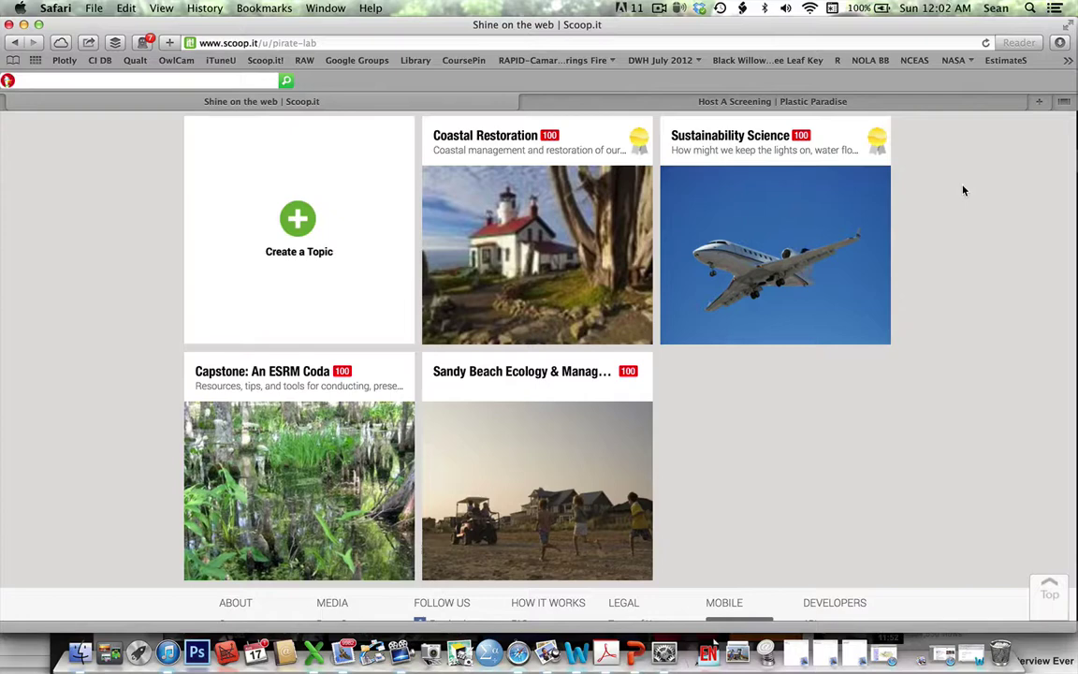
scroll(964, 190, up, 8)
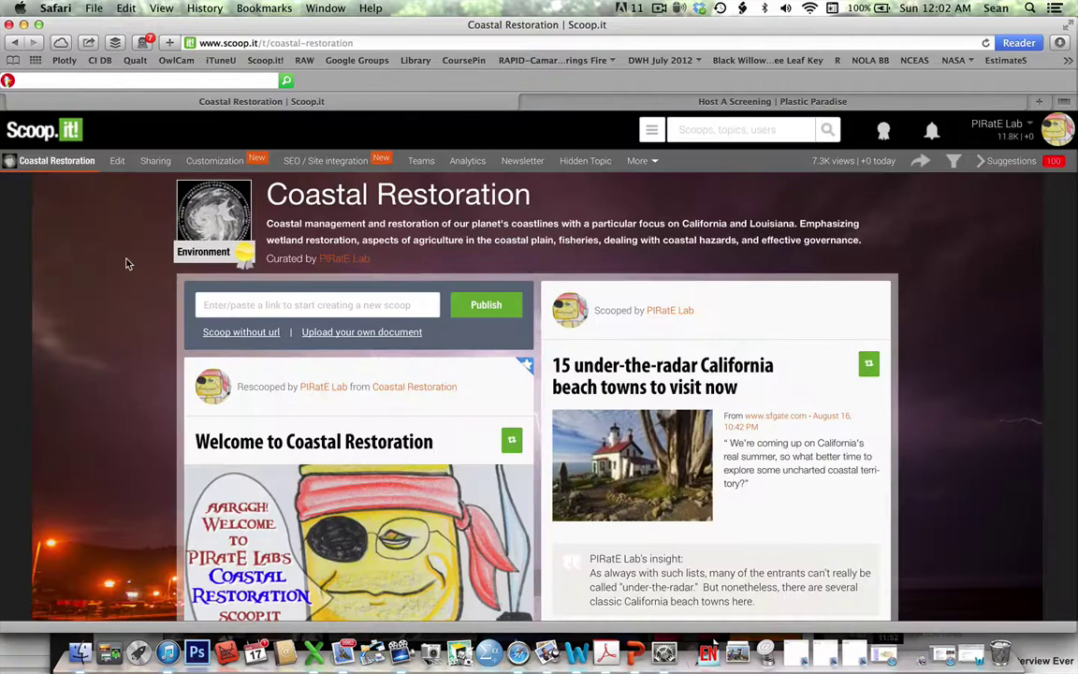
Step: Open the Bookmarklet page from the account menu and drag the bookmarklet onto the bookmarks bar
click(1030, 125)
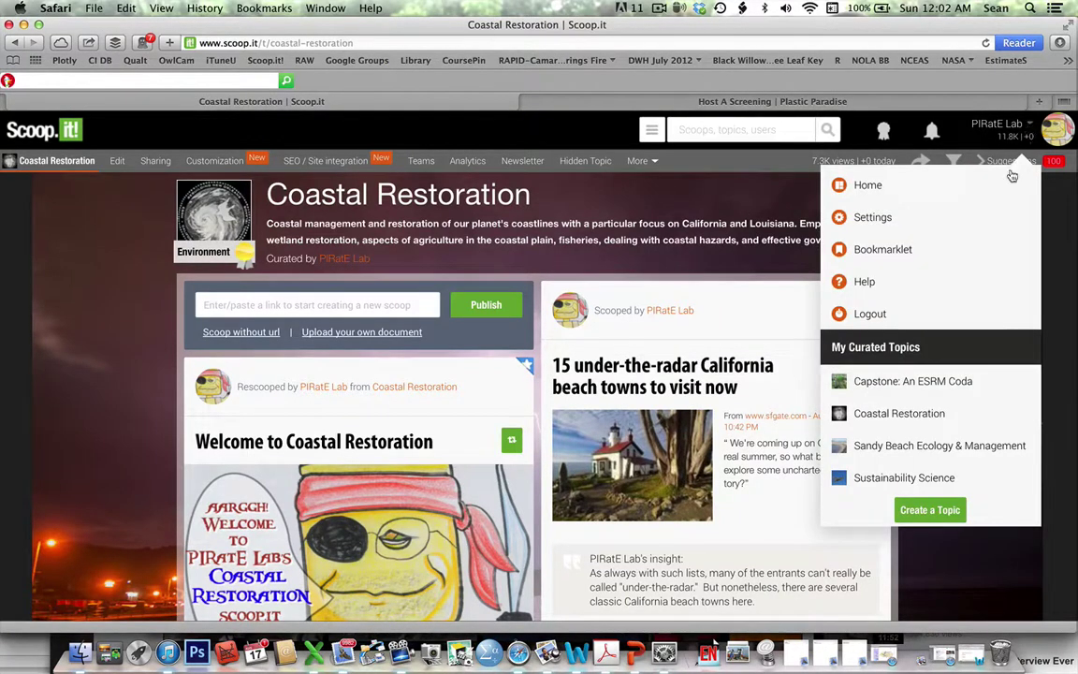
click(991, 251)
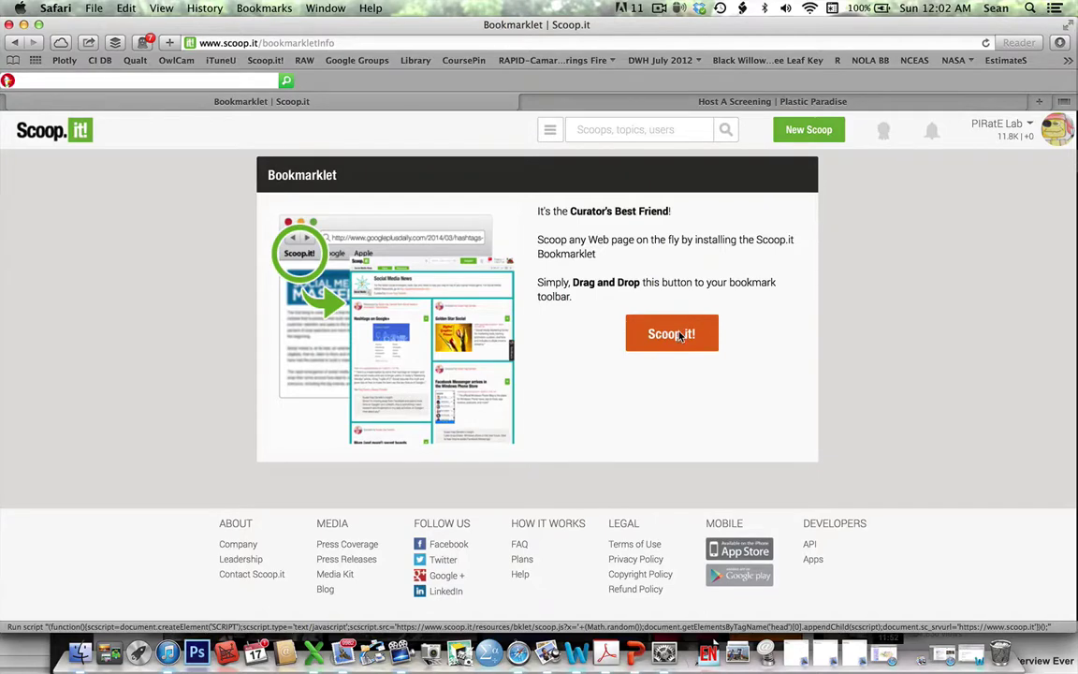
drag(680, 337, 271, 63)
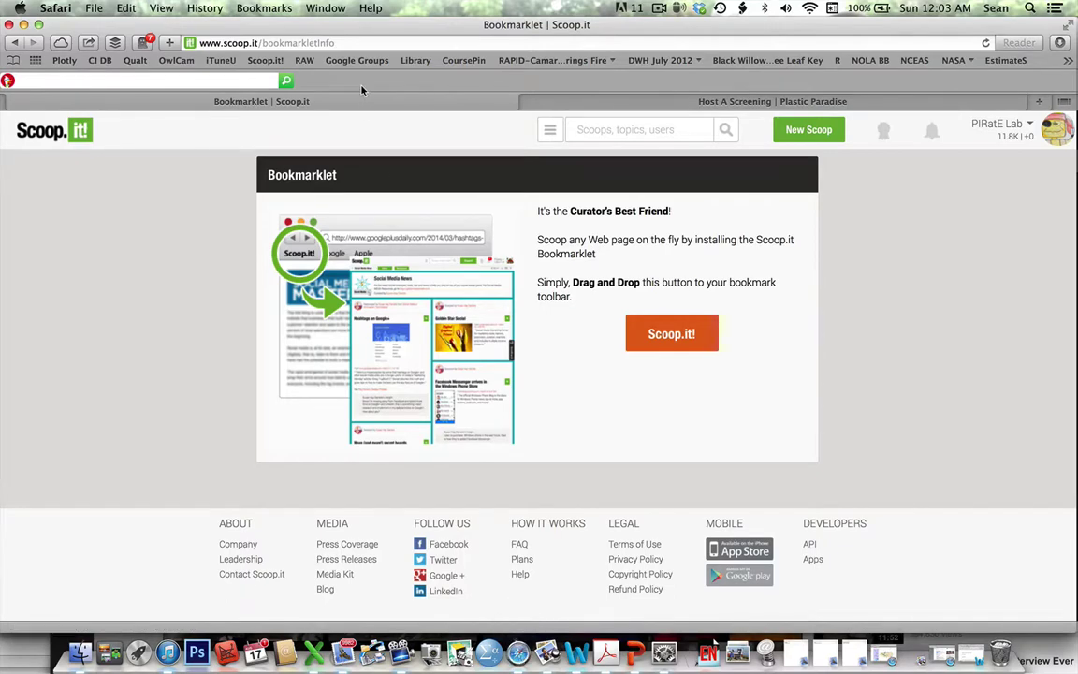
Step: Go to the SFGate homepage by entering 'sfgate' in the address bar
click(355, 44)
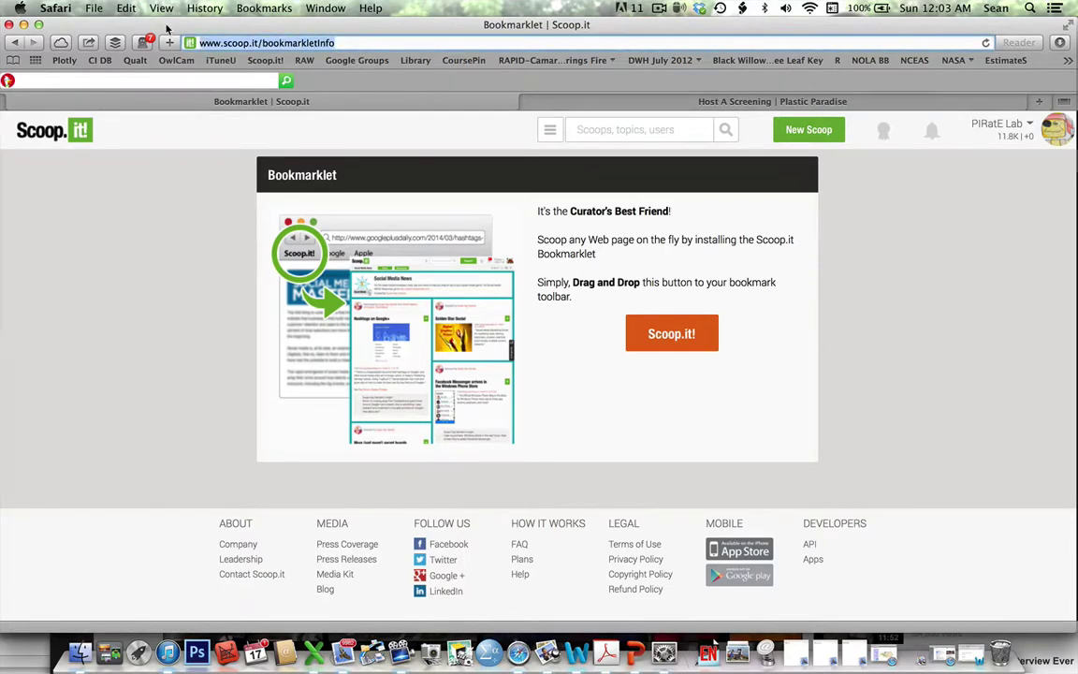
text(sfgate)
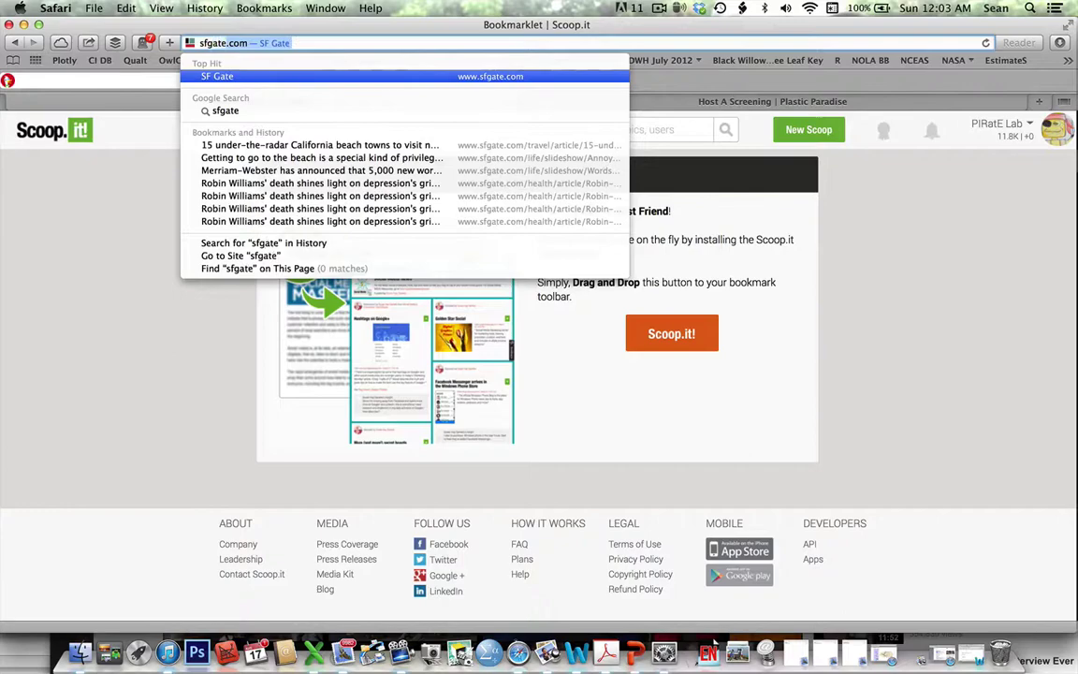
key(Return)
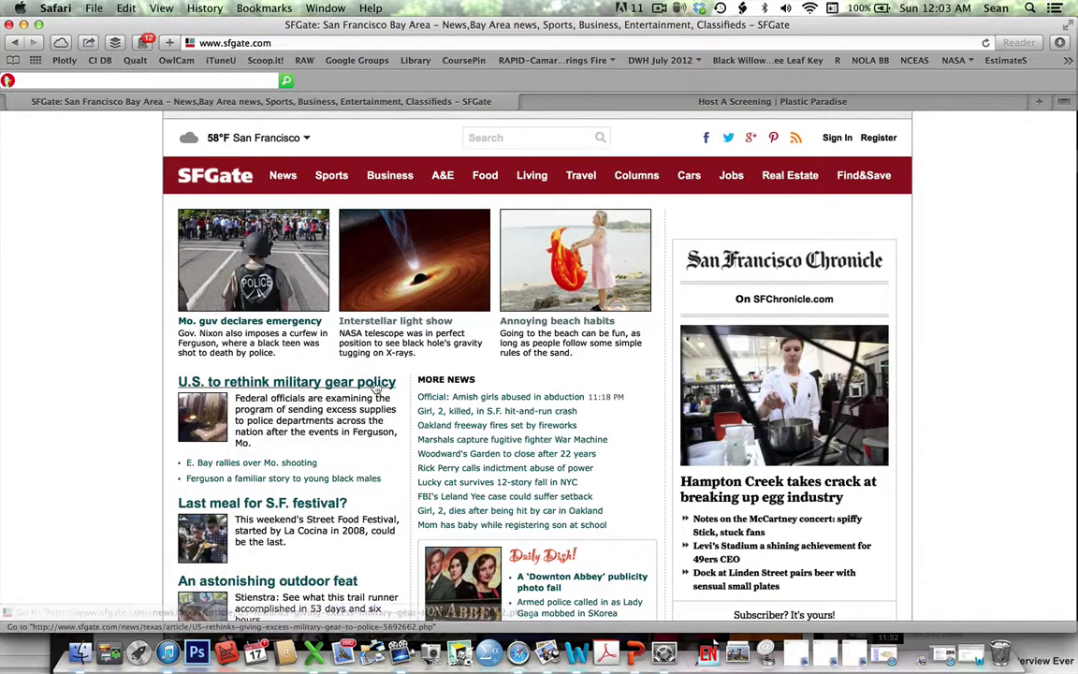
Step: Open the 'US rethinks giving excess military gear to police' article
scroll(365, 377, down, 8)
scroll(373, 394, down, 6)
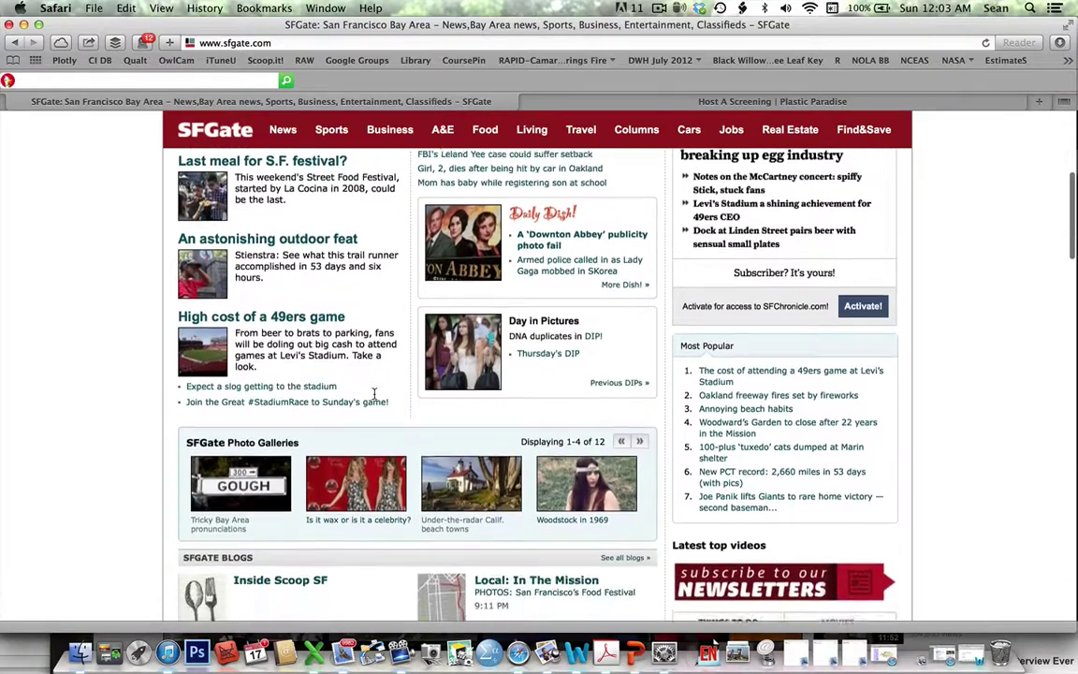
scroll(373, 394, up, 10)
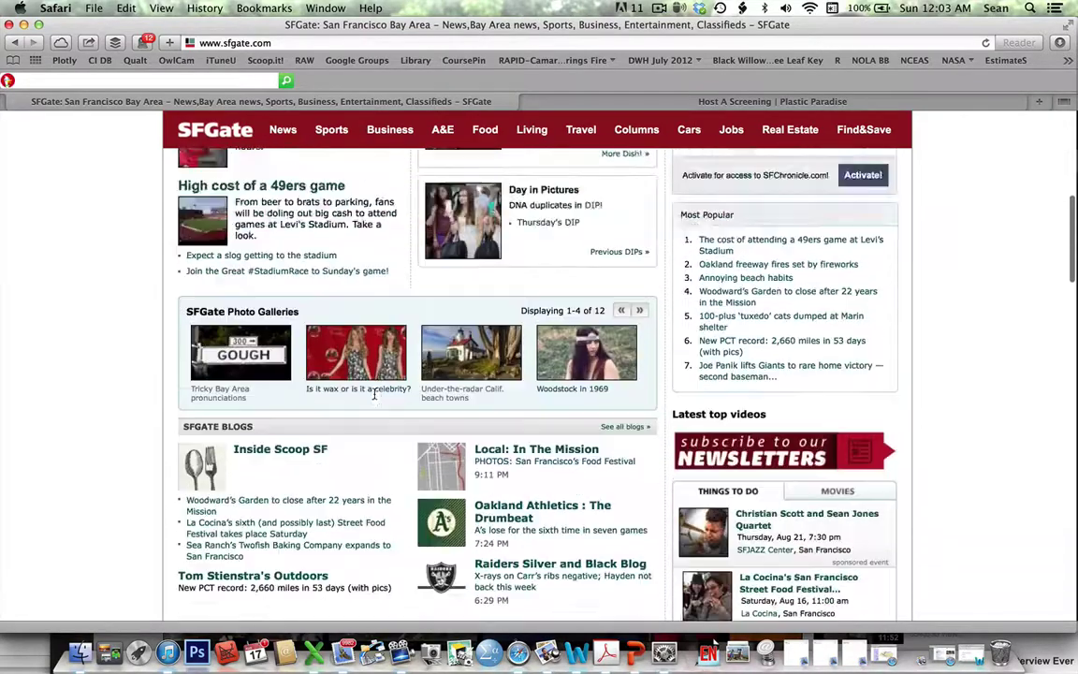
scroll(373, 398, up, 1)
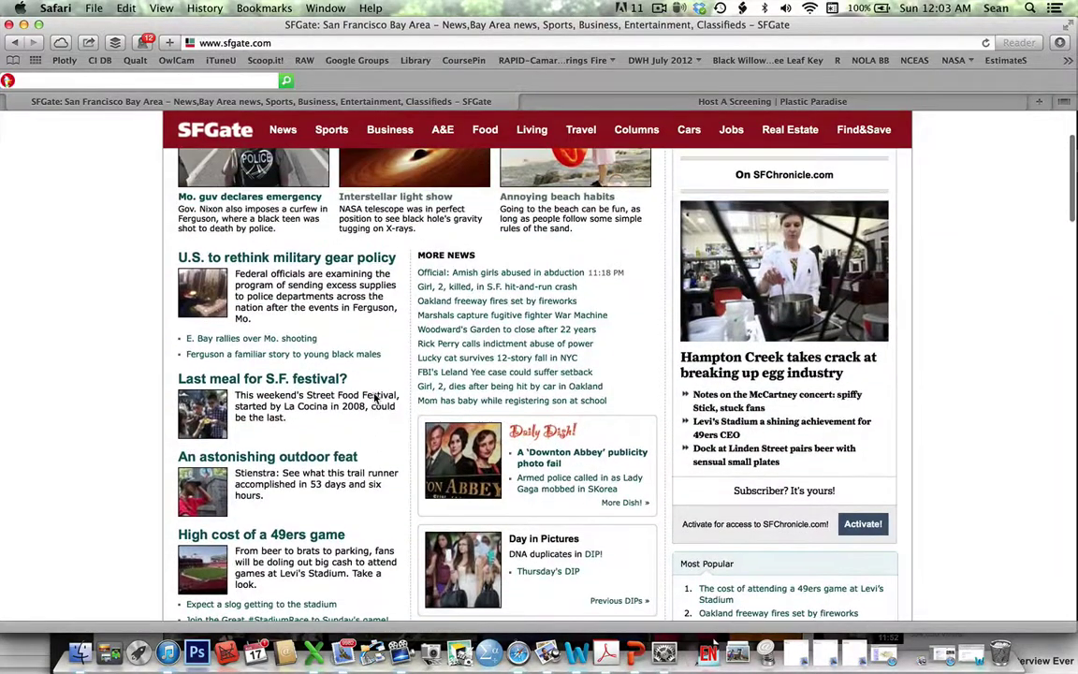
click(308, 259)
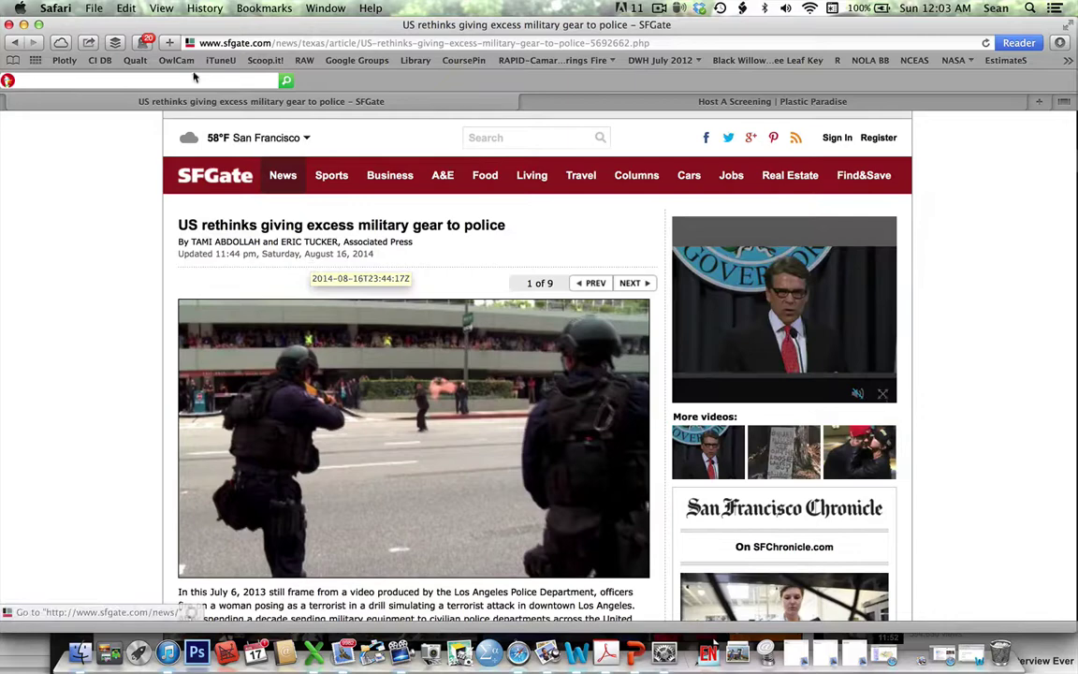
click(259, 61)
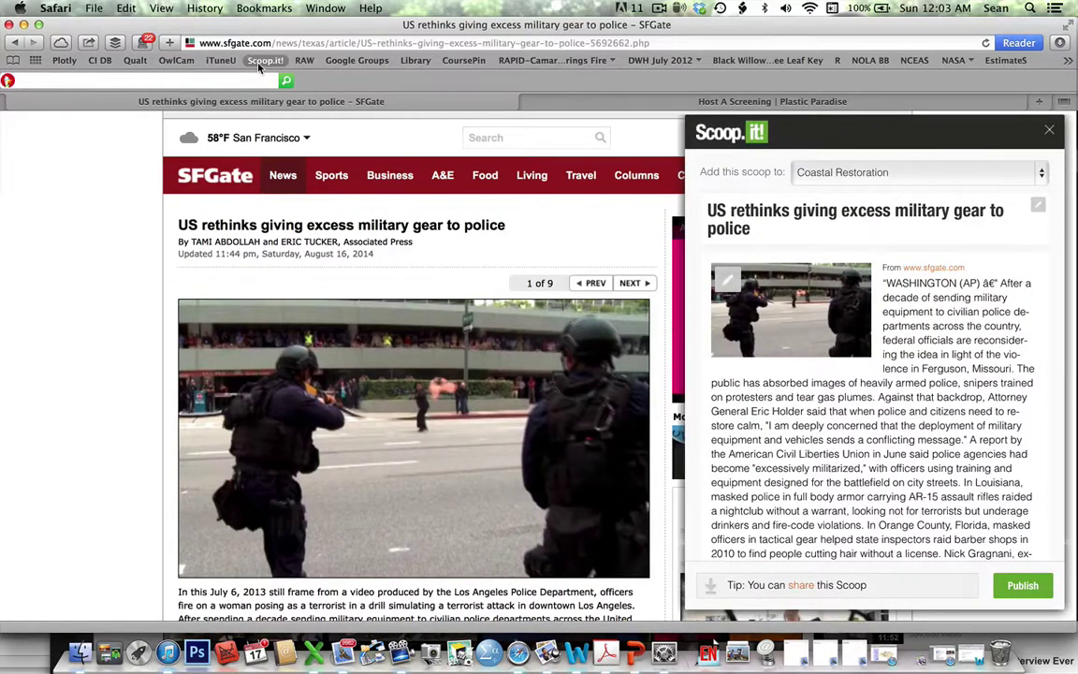
click(913, 314)
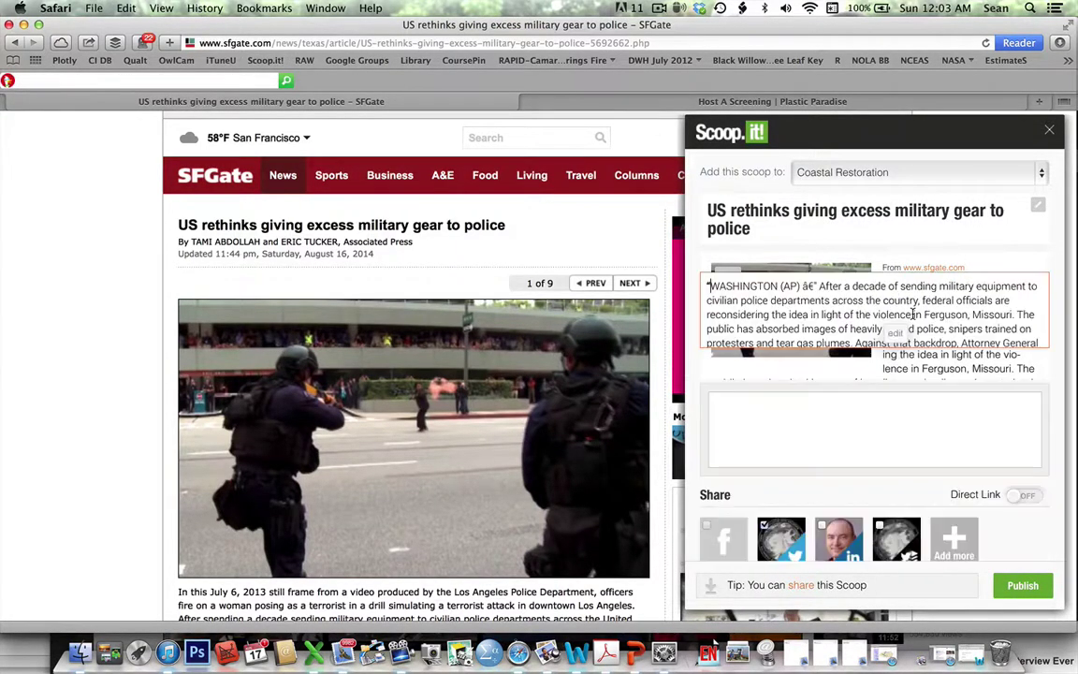
click(949, 251)
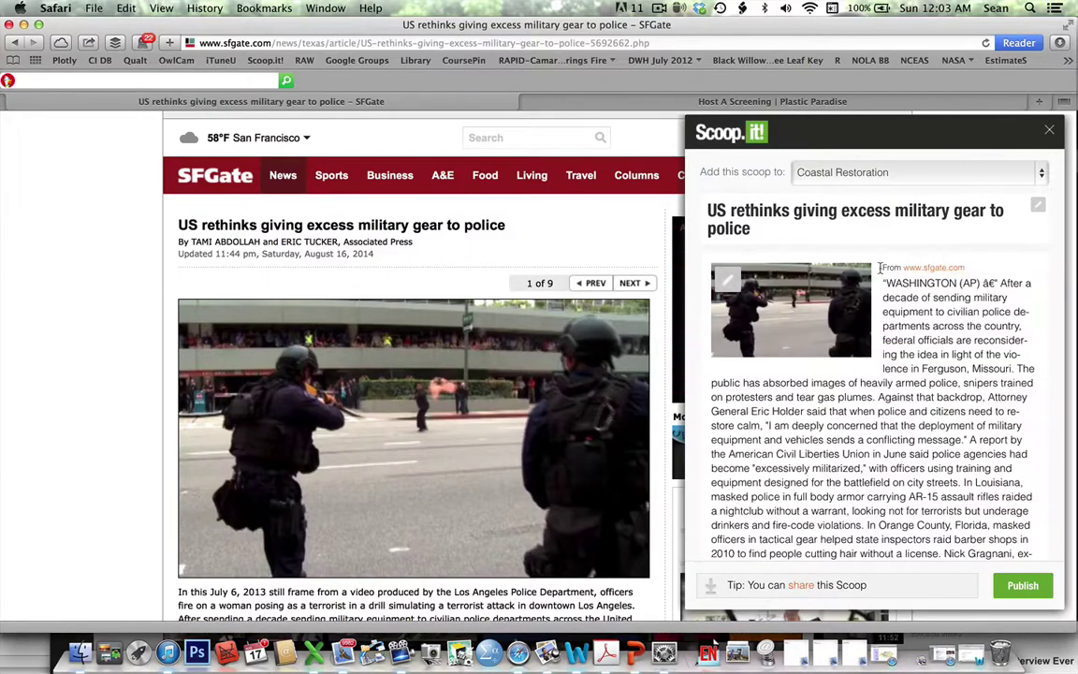
mouse_move(823, 271)
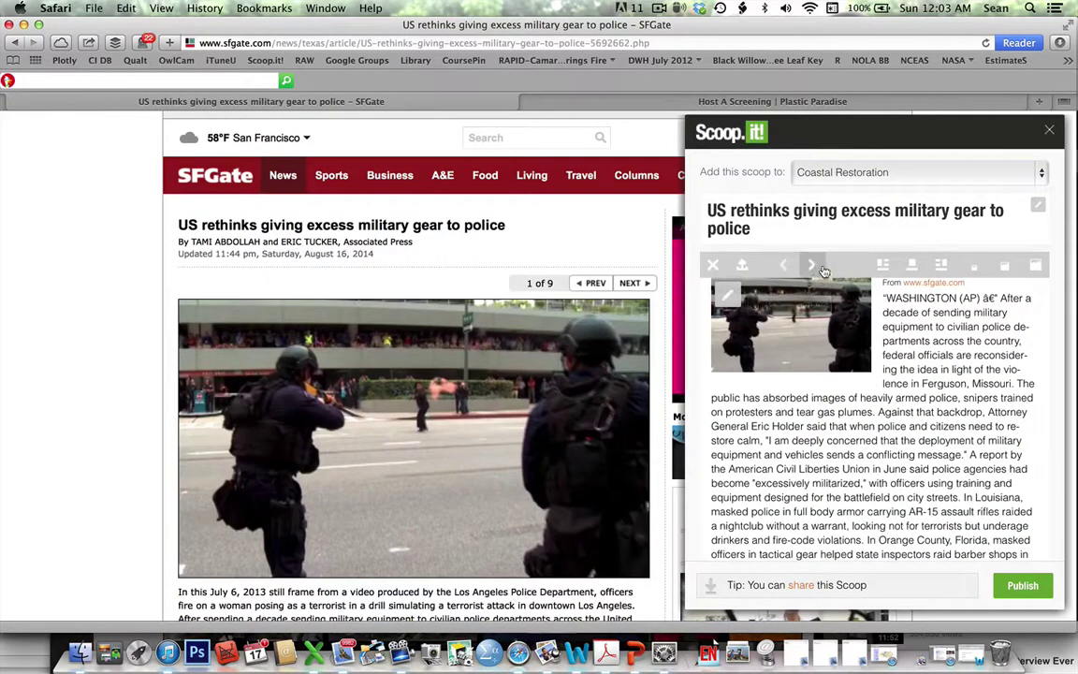
click(709, 267)
scroll(788, 359, down, 10)
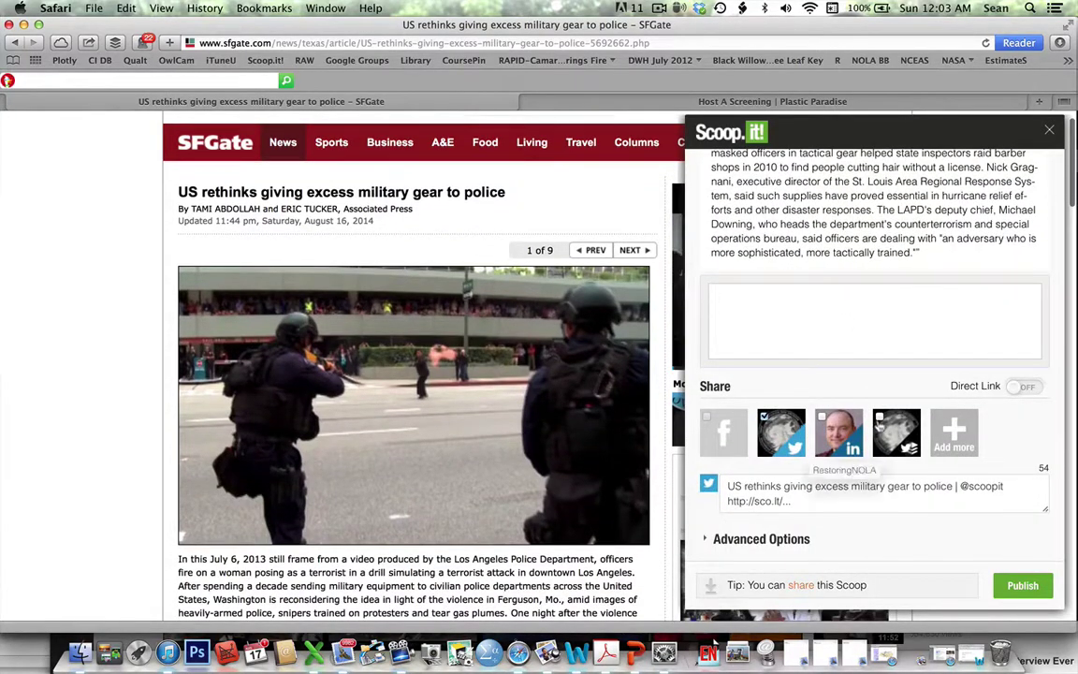
scroll(842, 440, down, 5)
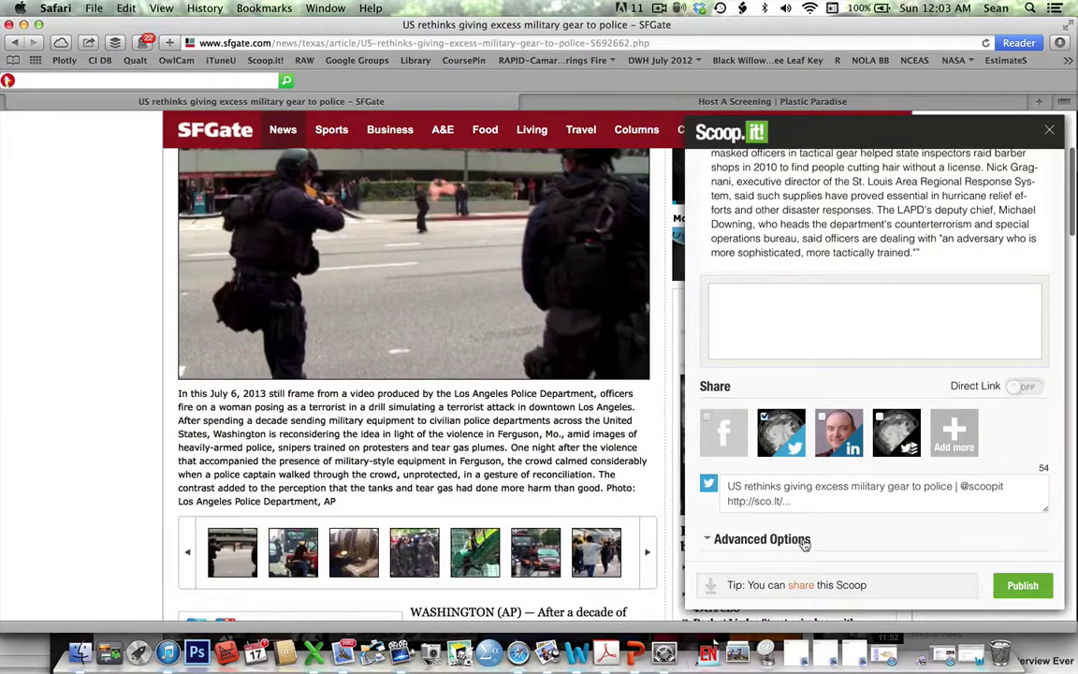
click(759, 539)
scroll(805, 536, down, 3)
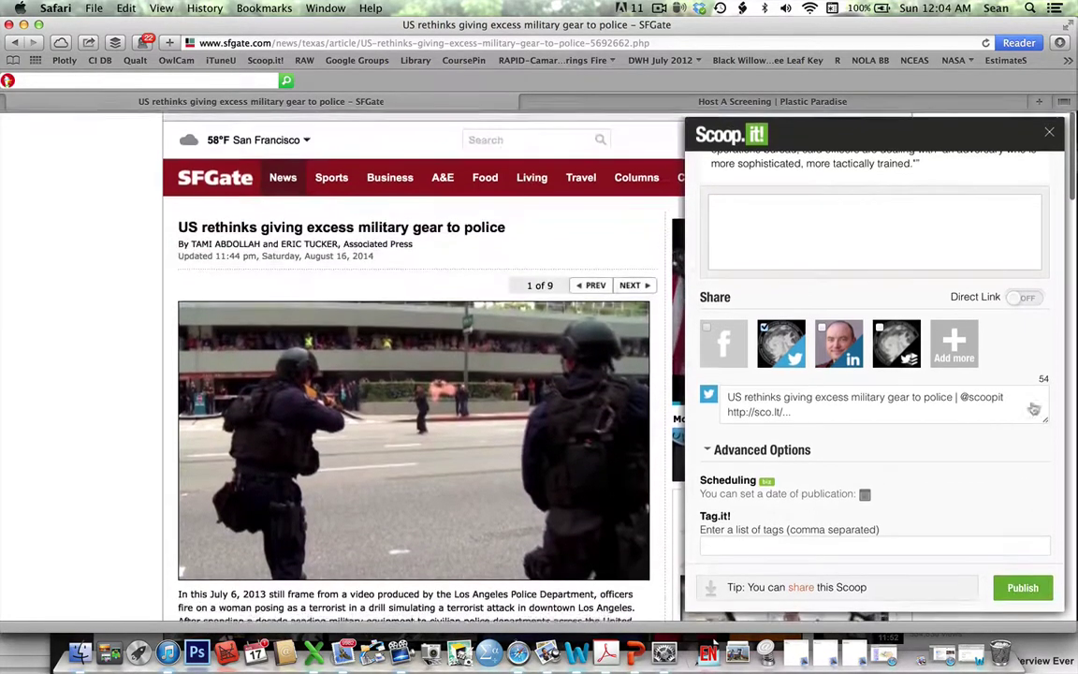
click(1049, 131)
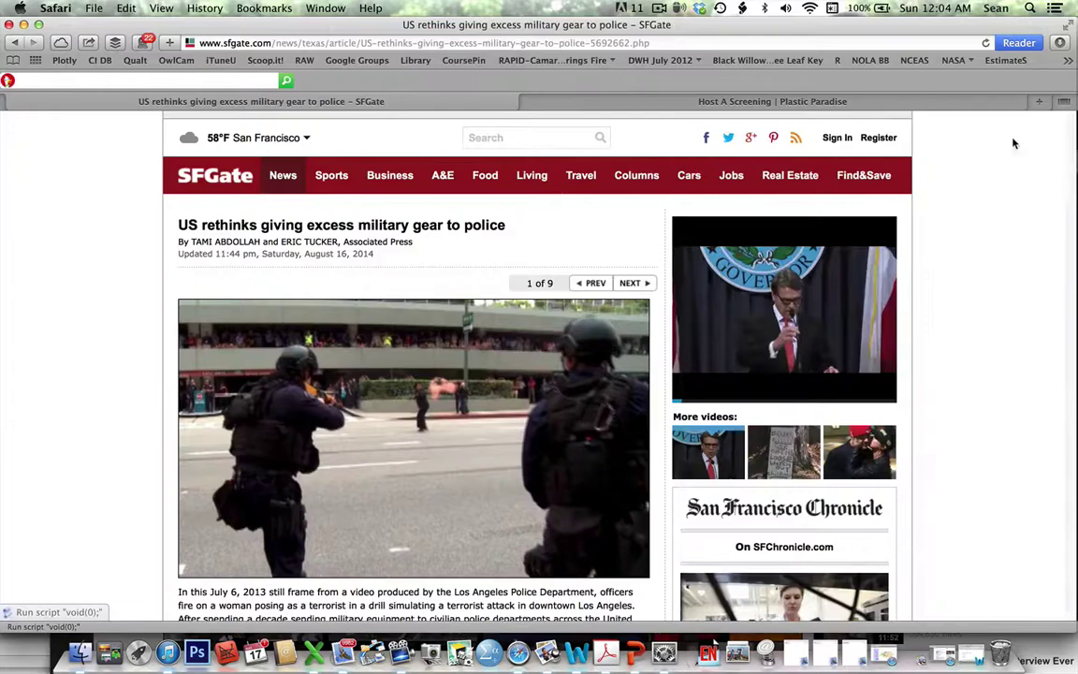
drag(494, 116, 531, 612)
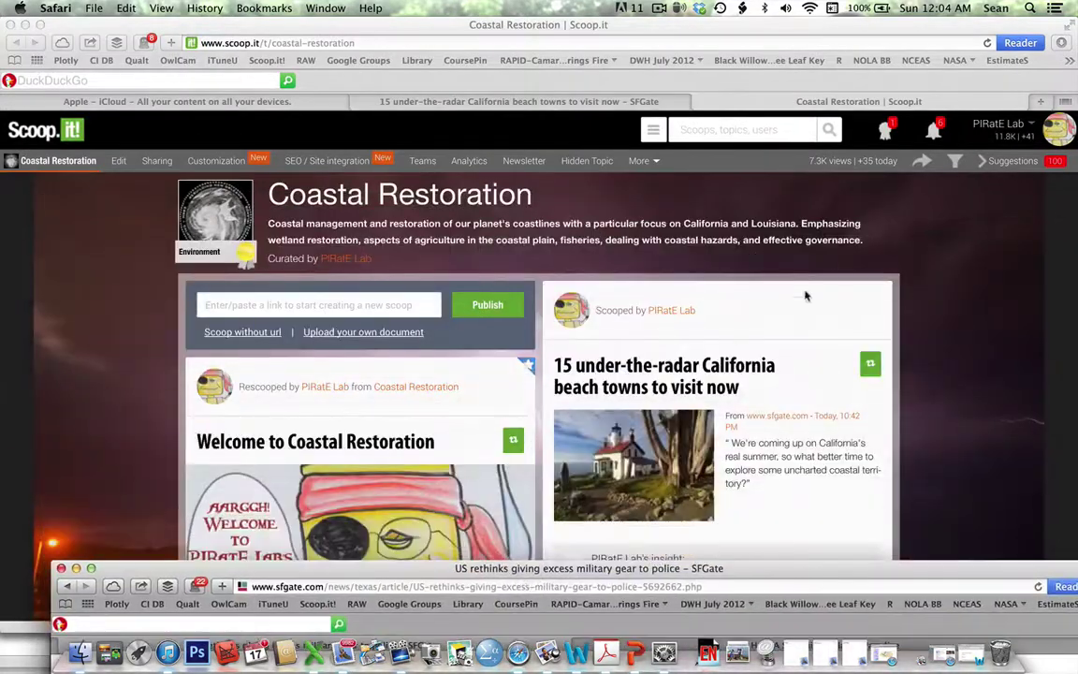
Step: Bring the Coastal Restoration window to the front and scroll its latest scoops
click(982, 258)
scroll(981, 259, down, 1)
scroll(981, 259, down, 2)
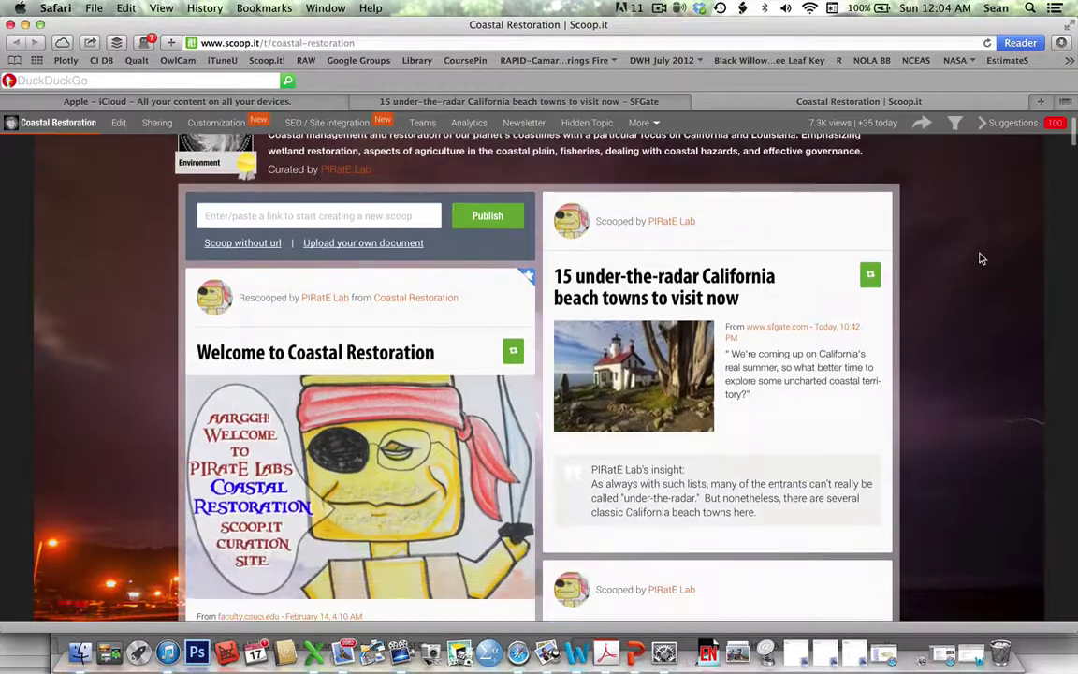
scroll(982, 258, up, 3)
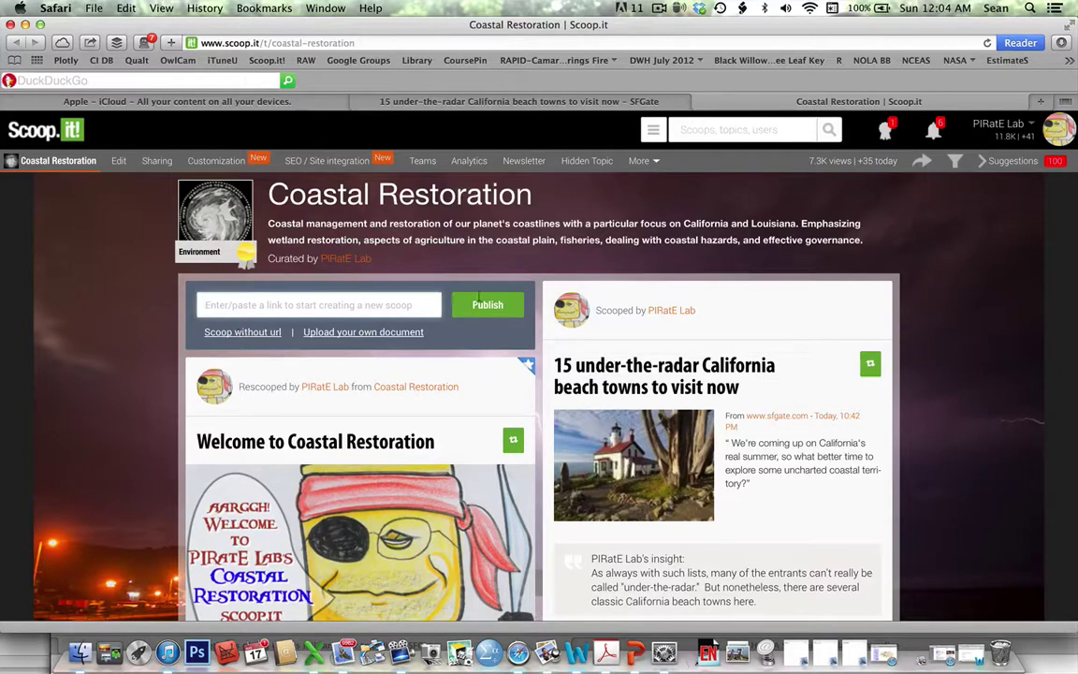
Step: Discard the Rosie's Taxi Cab, Events in Greater New Orleans and TheBlaze No Justice suggestions
click(999, 166)
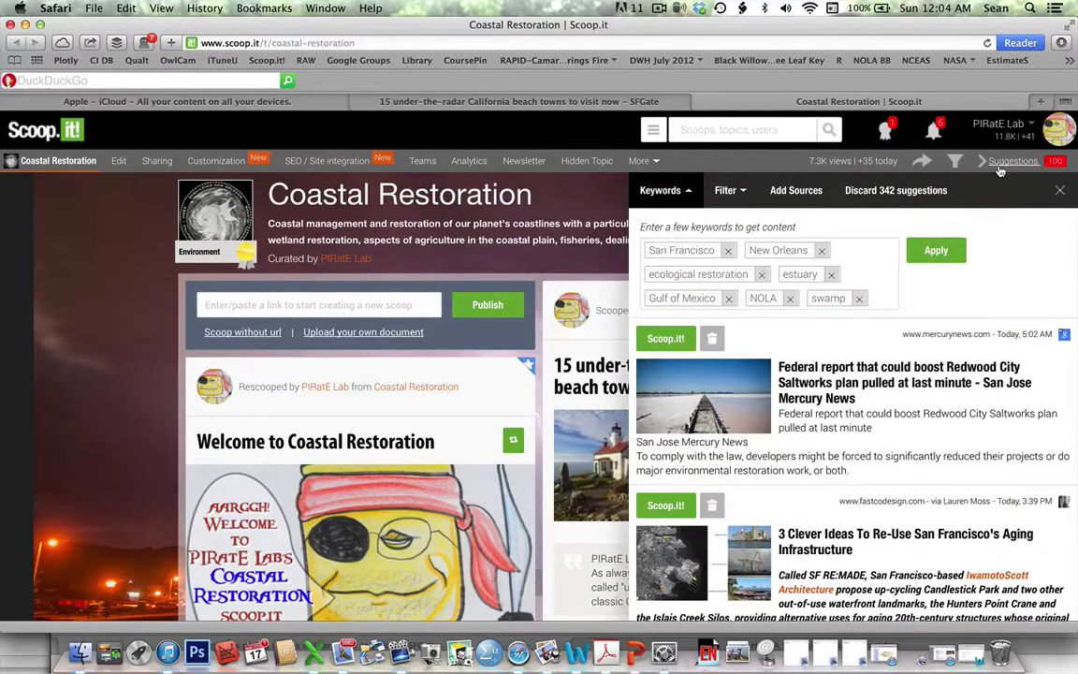
scroll(987, 380, down, 3)
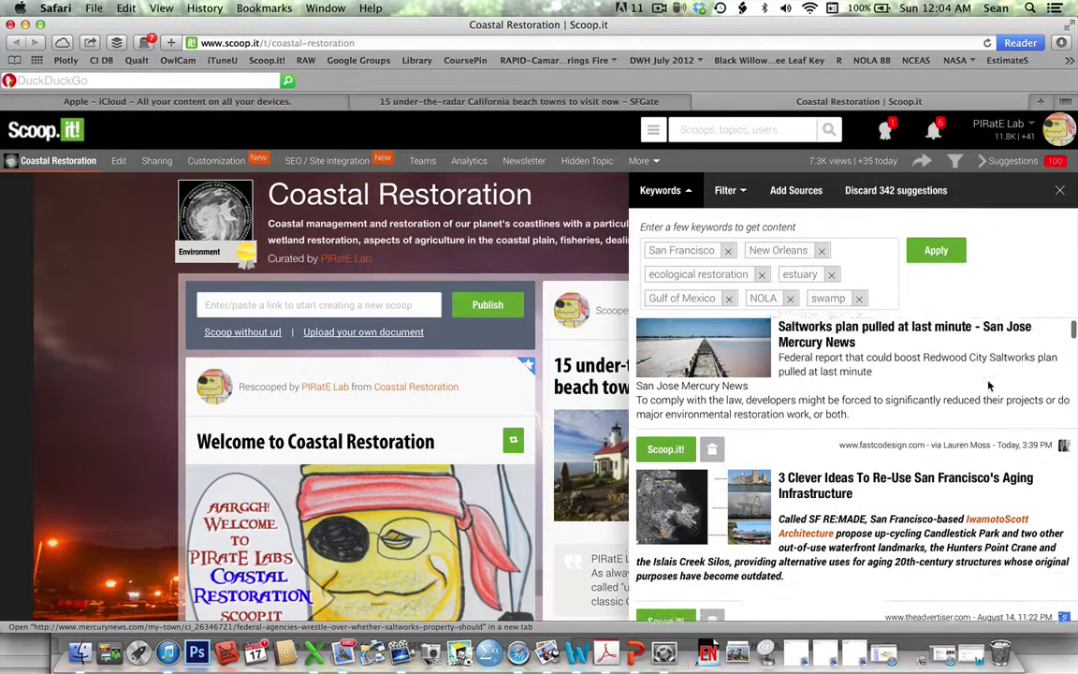
scroll(987, 380, up, 2)
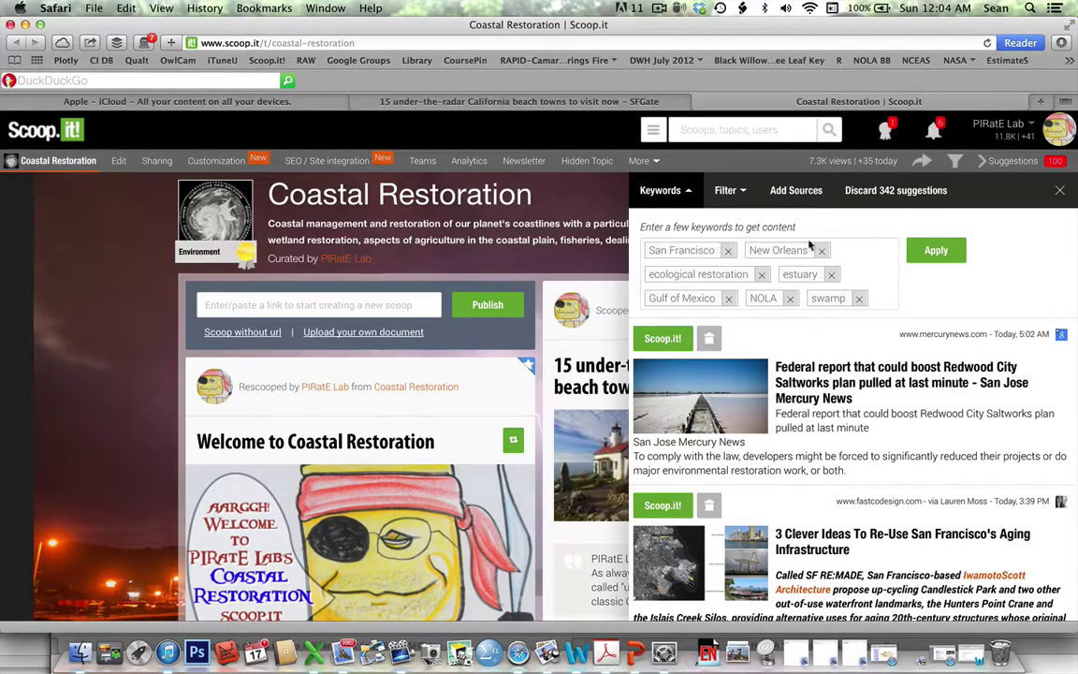
scroll(829, 424, down, 5)
scroll(829, 424, down, 10)
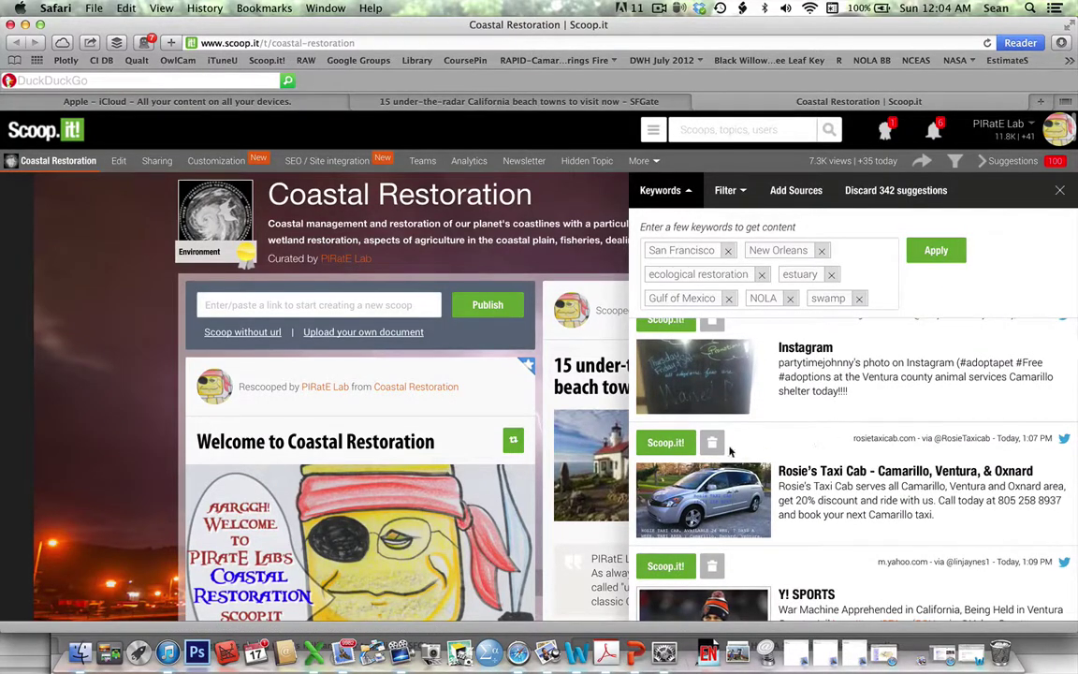
click(711, 443)
scroll(717, 486, down, 2)
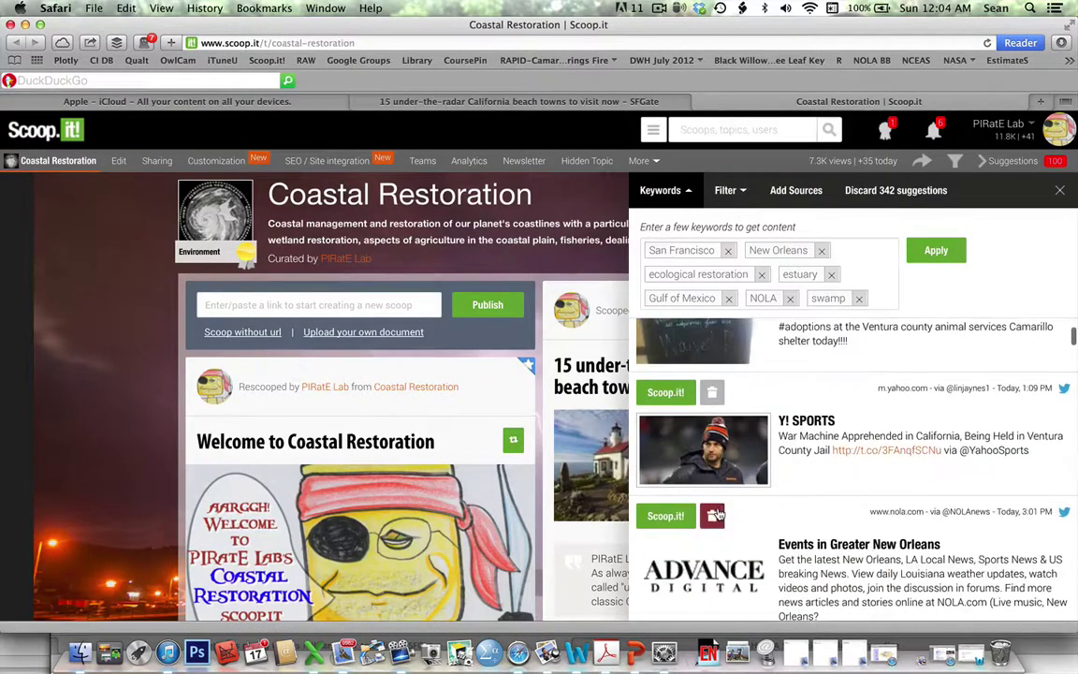
click(714, 514)
scroll(801, 510, up, 3)
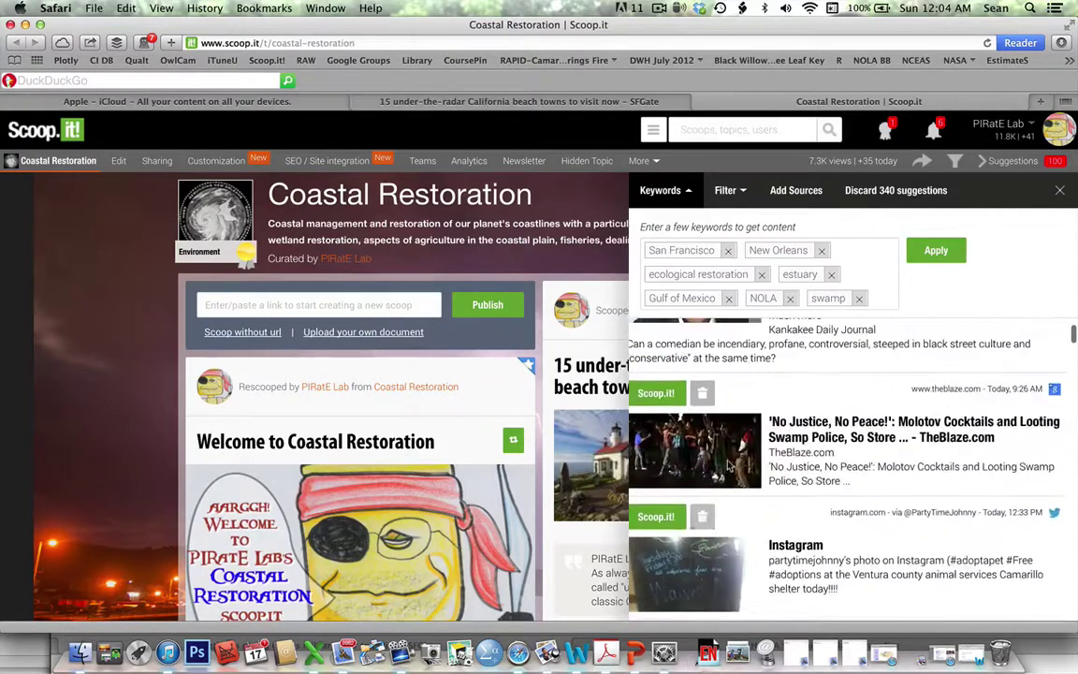
click(702, 393)
Step: Start a New Scoop of the 'Oil clean-up workers may lose claims to BP checks' suggestion
scroll(833, 403, up, 2)
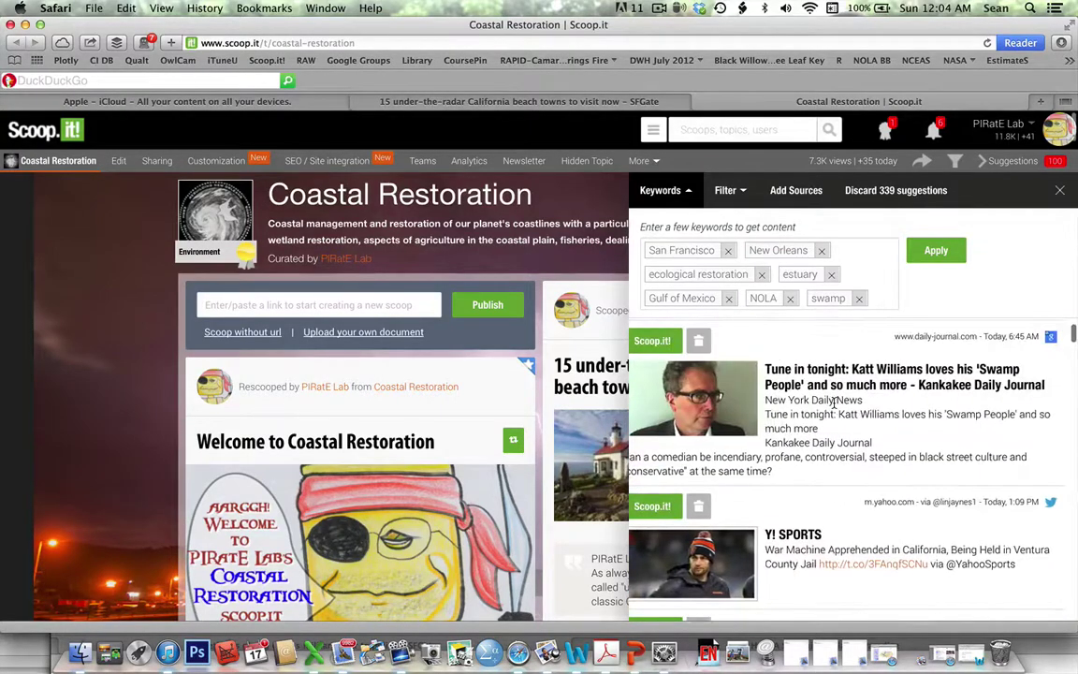
scroll(834, 403, up, 3)
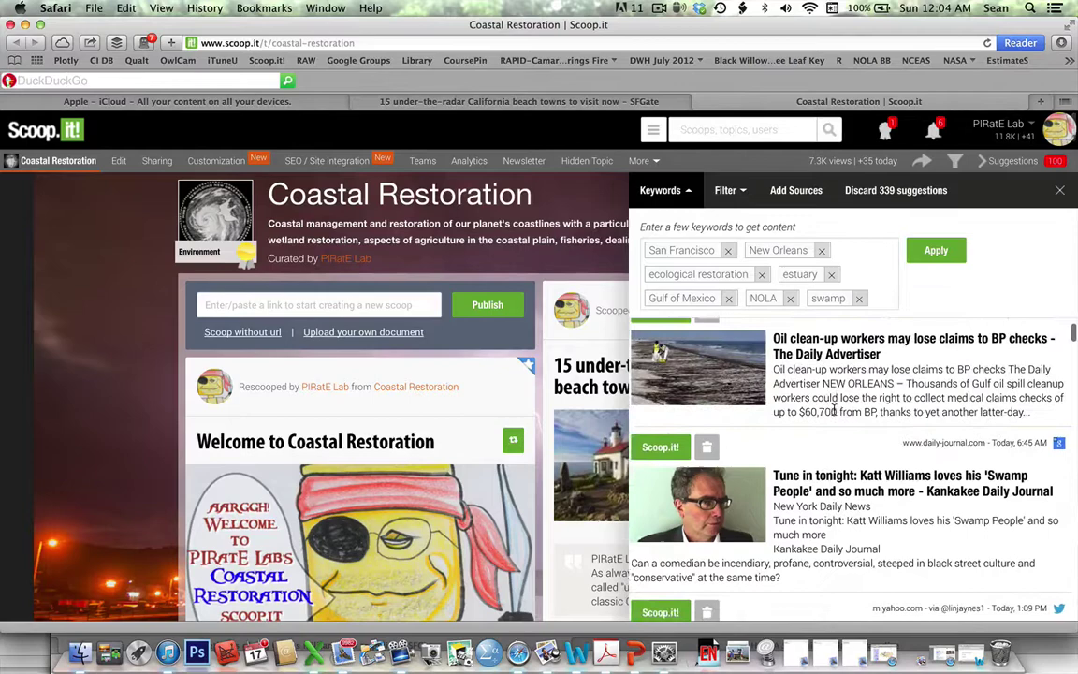
scroll(784, 417, up, 3)
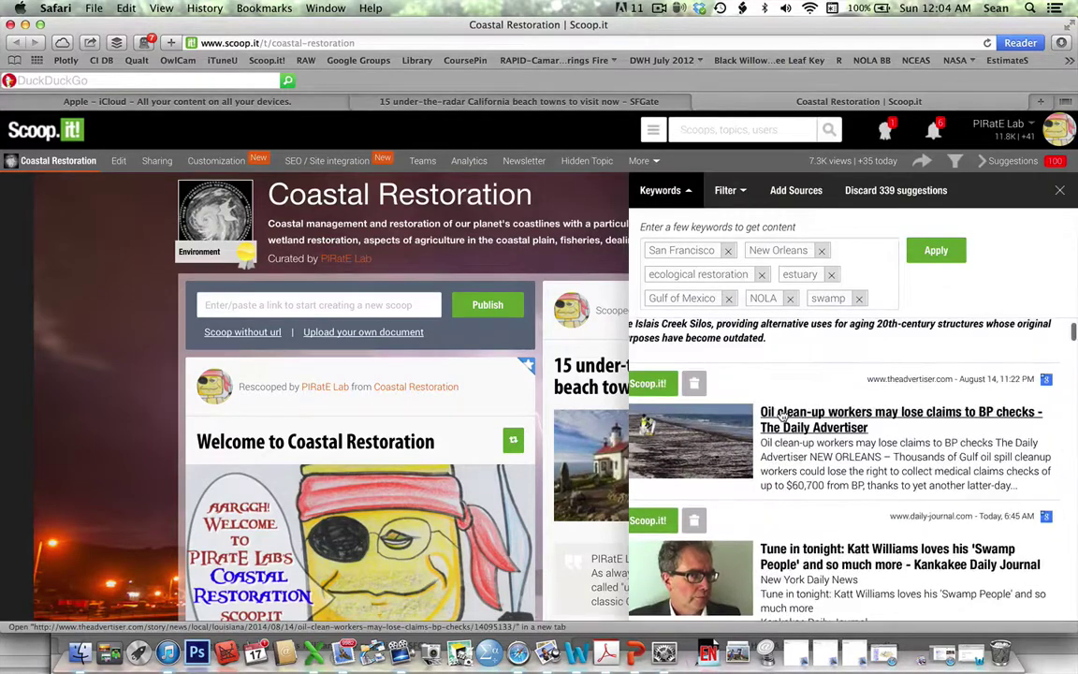
scroll(773, 435, left, 1)
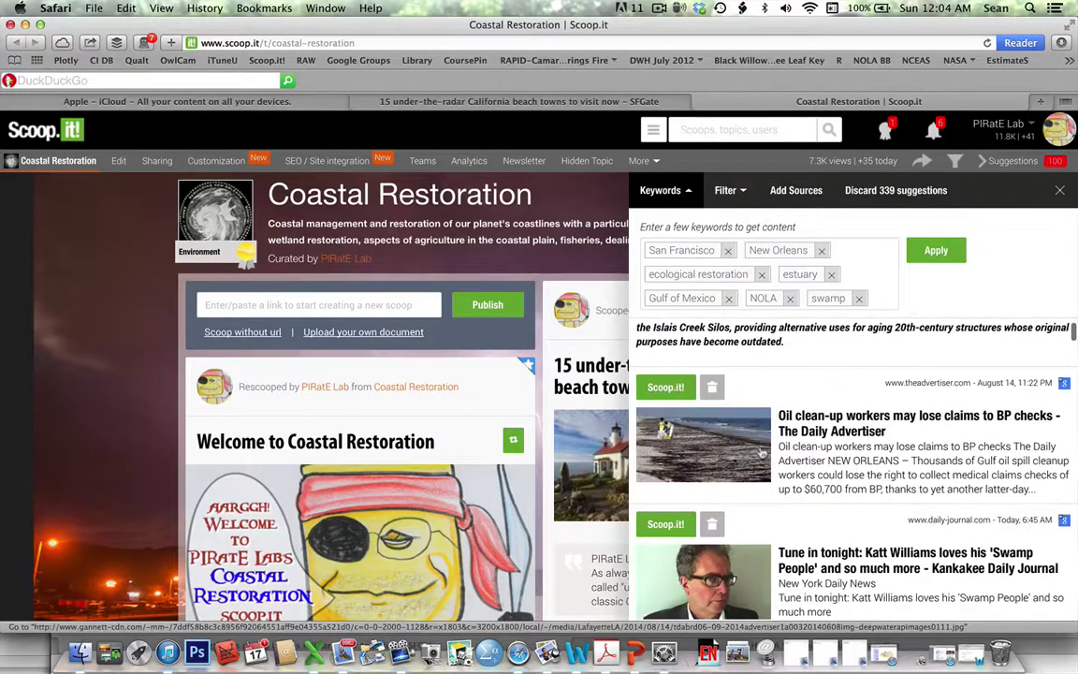
click(665, 389)
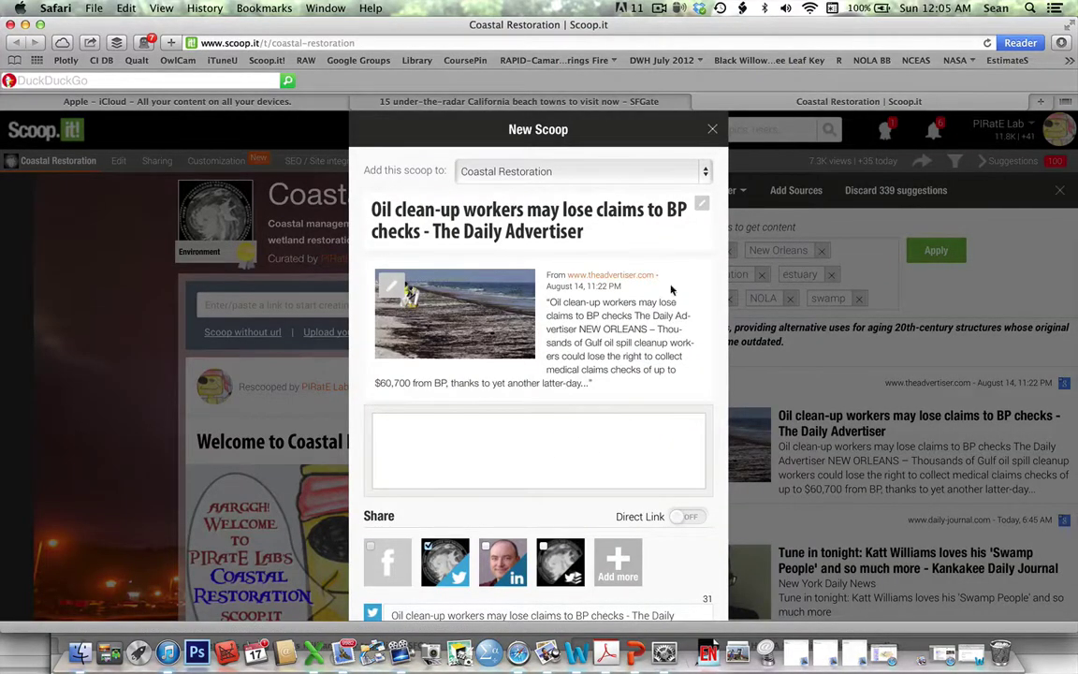
Step: Dismiss the New Scoop draft and the Suggestions list, returning to the Coastal Restoration topic page
click(712, 133)
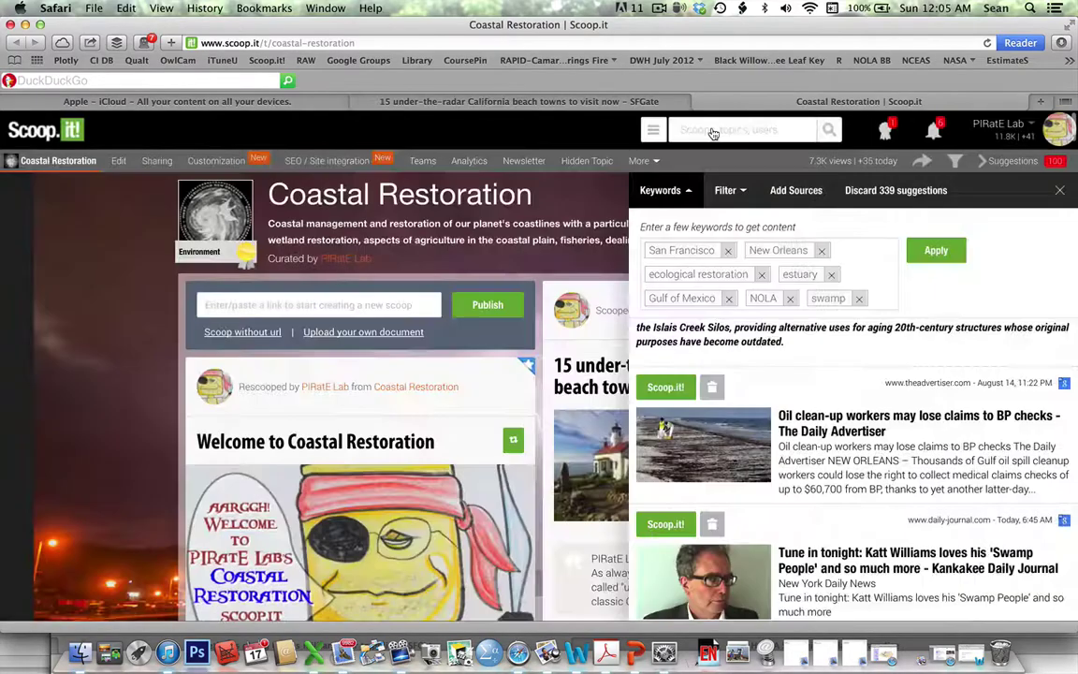
click(1060, 191)
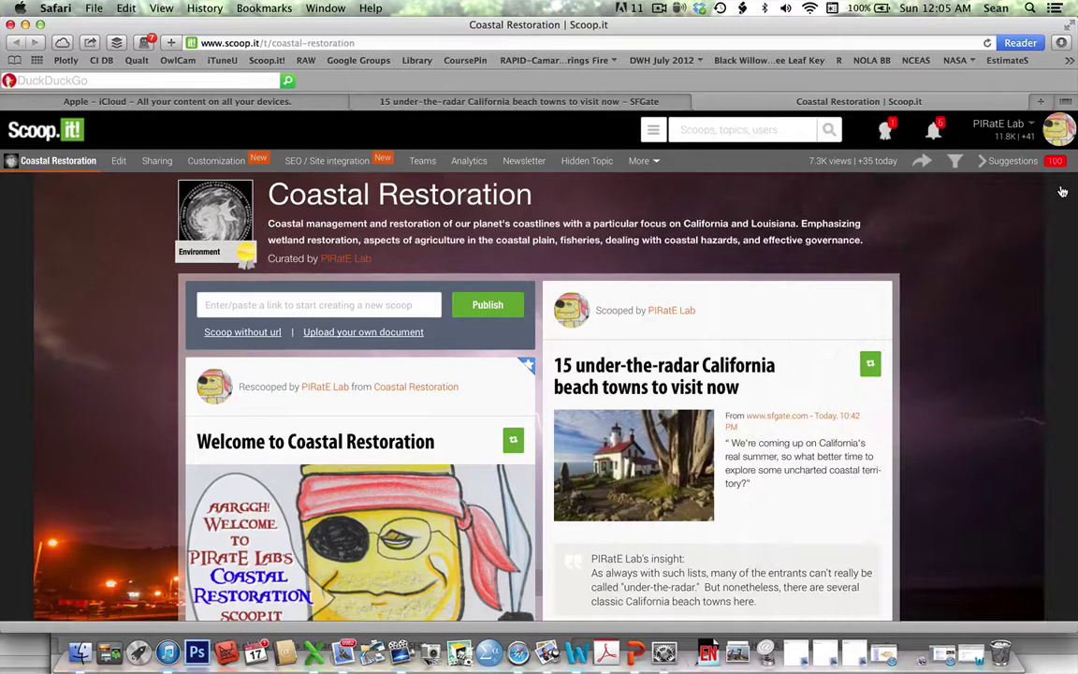